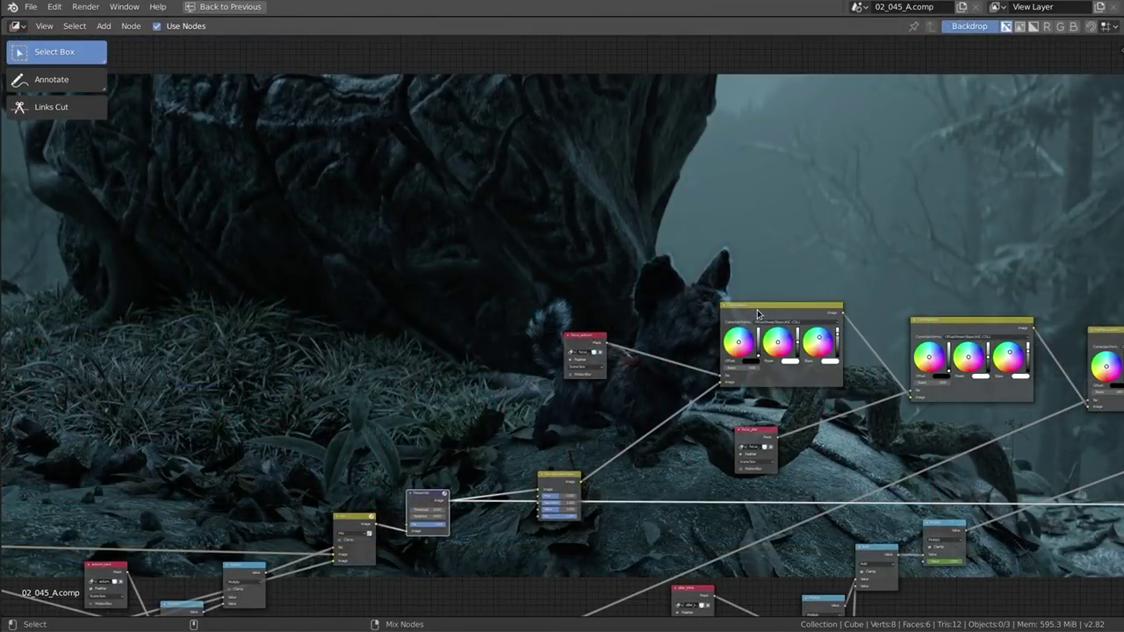
Step: Pan along the 02_045_A node tree and preview the colour-balance node and both CRP nodes
middle_click_drag(757, 309, 529, 437)
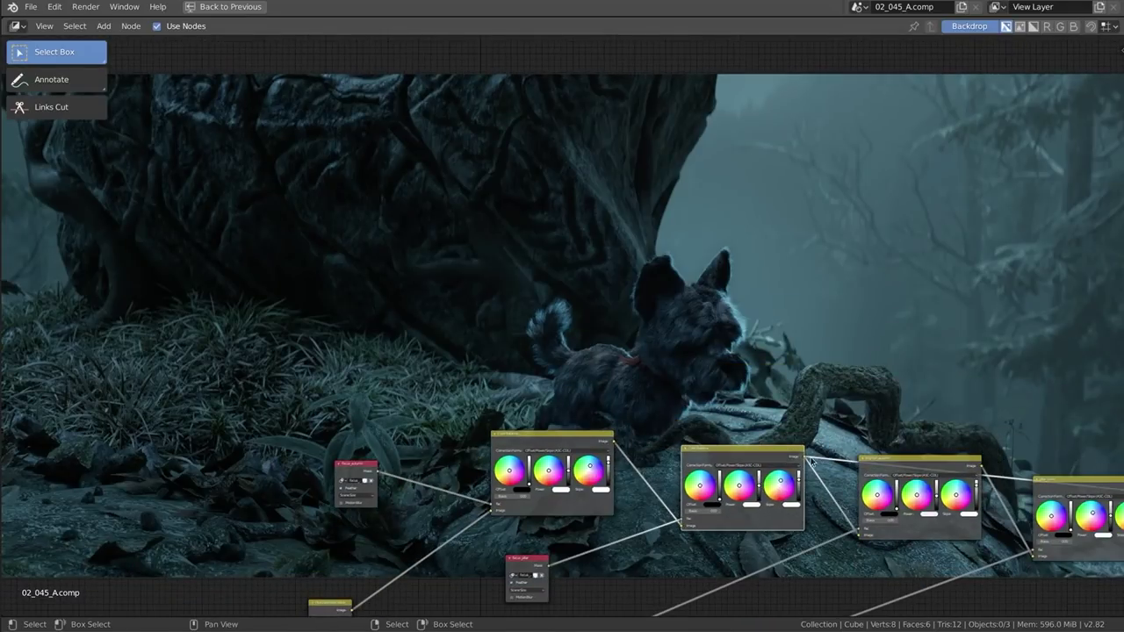
middle_click_drag(1010, 489, 745, 464)
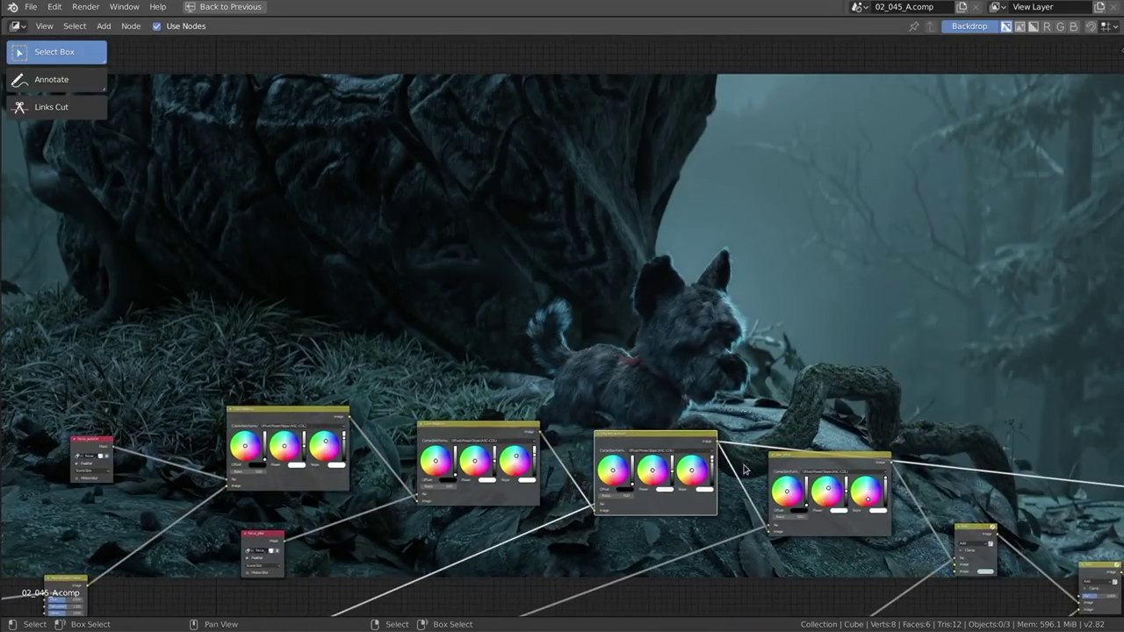
middle_click_drag(977, 533, 747, 488)
middle_click_drag(869, 527, 659, 476)
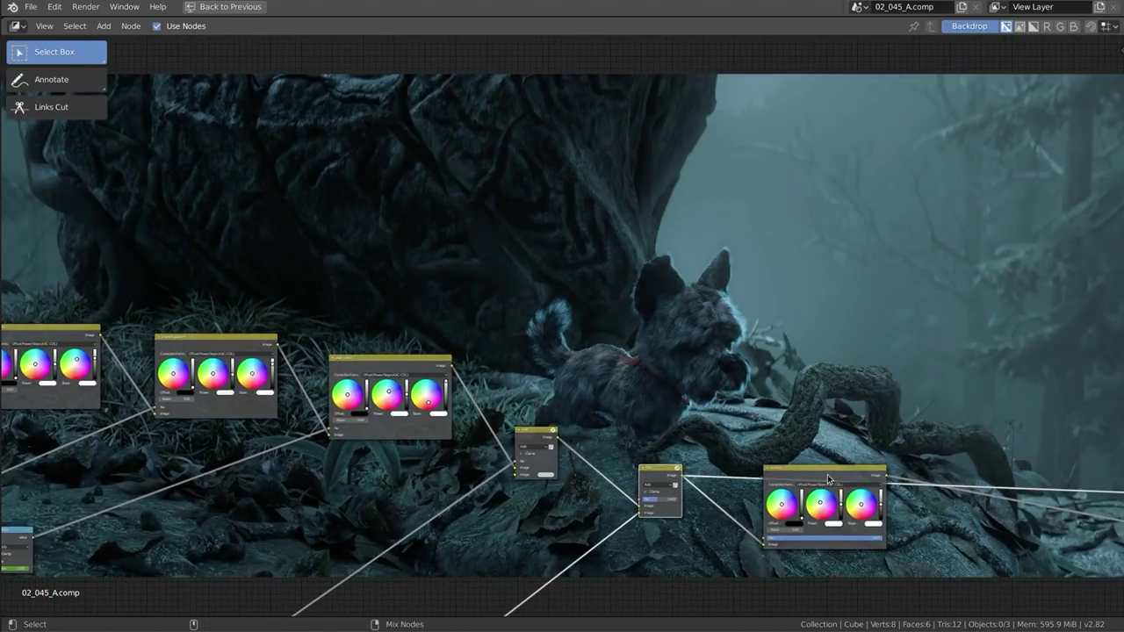
left_click(828, 474, "ctrl+shift")
middle_click_drag(907, 479, 325, 326)
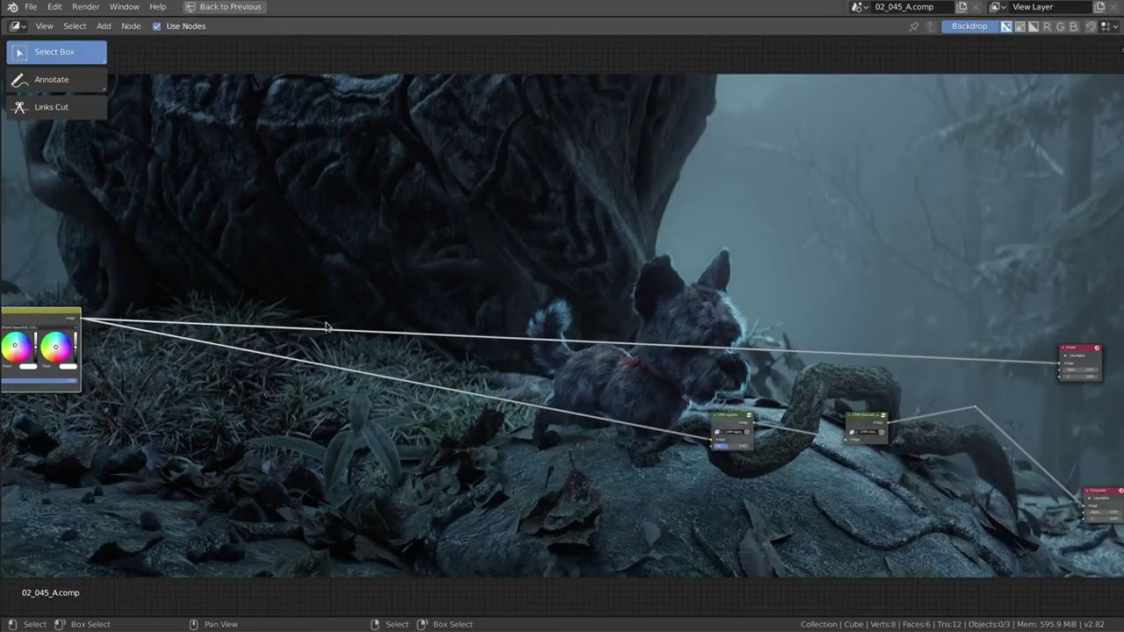
left_click(738, 430, "ctrl+shift")
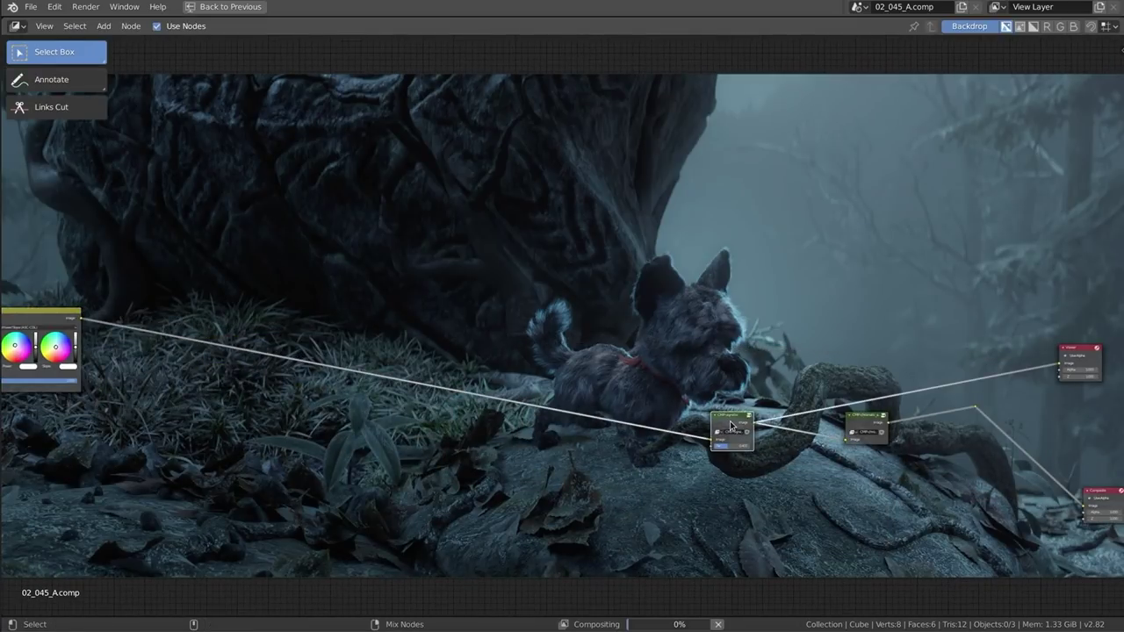
left_click(875, 424, "ctrl+shift")
left_click(974, 407, "ctrl+shift")
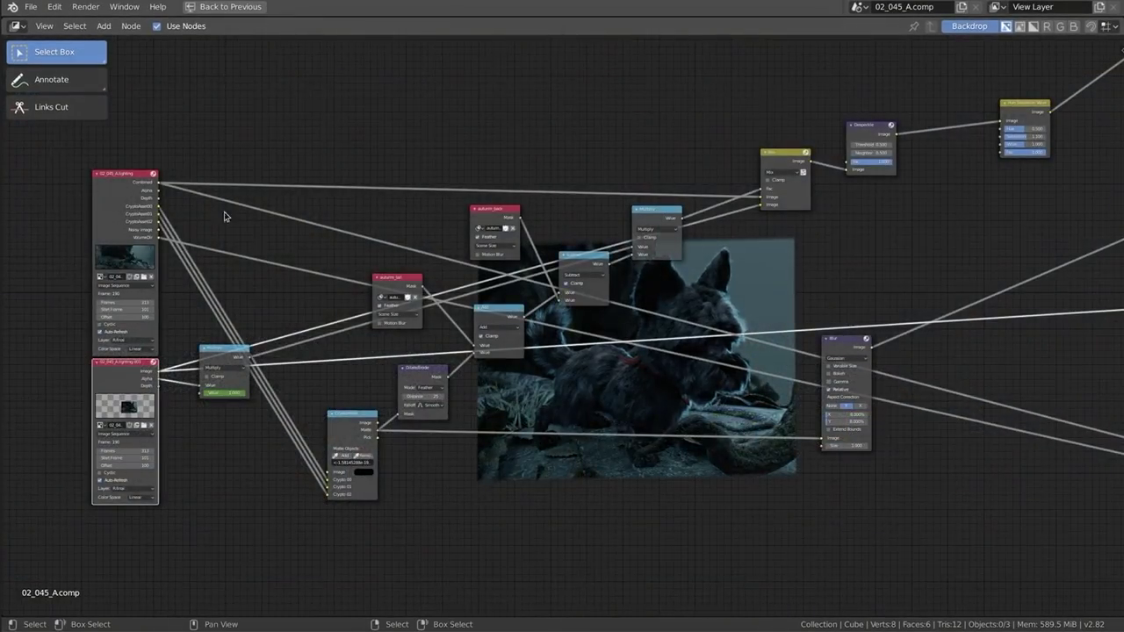
Step: Compare the top and lower Render Layers nodes' images in the backdrop
left_click(125, 316, "ctrl+shift")
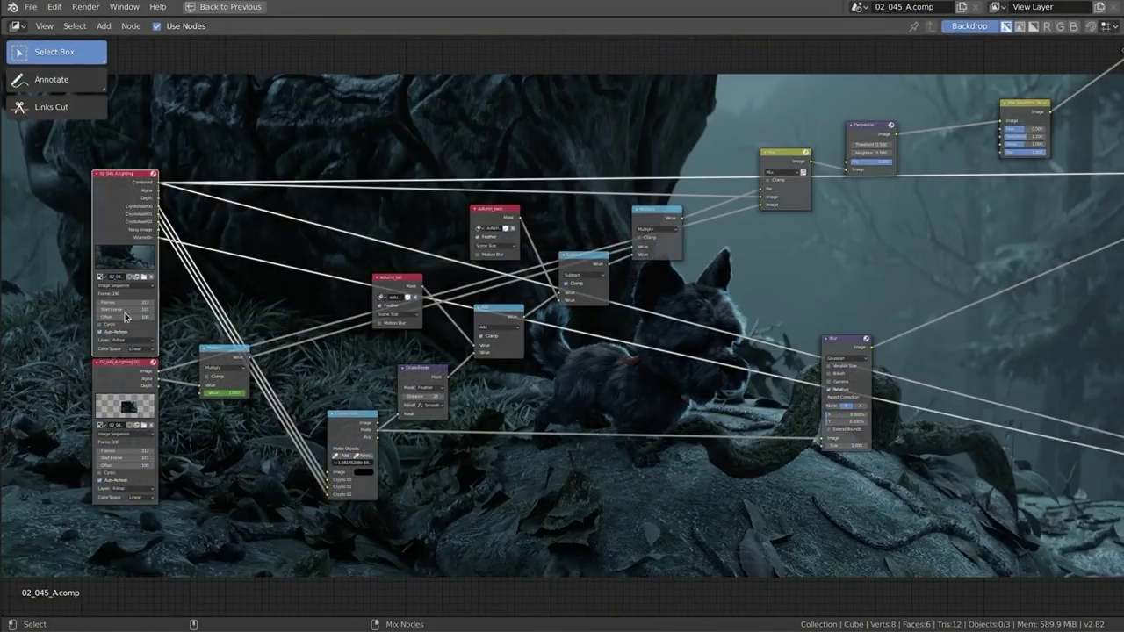
left_click(122, 373, "ctrl+shift")
left_click(117, 223, "ctrl+shift")
left_click(126, 375, "ctrl+shift")
left_click(131, 225, "ctrl+shift")
left_click(113, 383, "ctrl+shift")
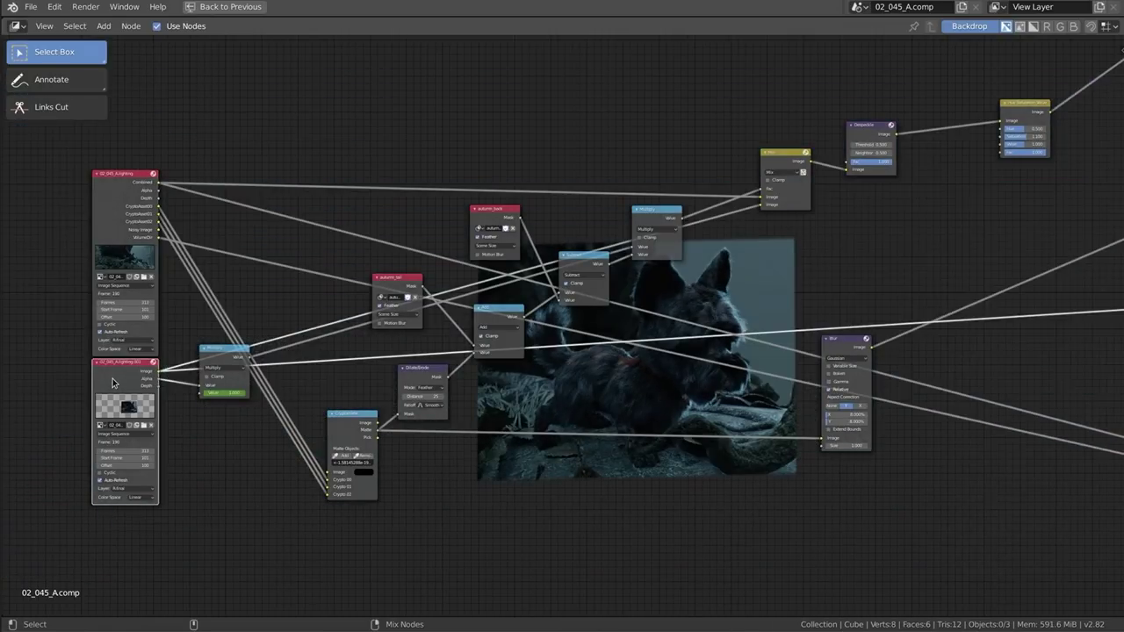
Step: Preview the autumn_tail and autumn_back masks and the Subtract node's combined cat mask
left_click(394, 287, "ctrl+shift")
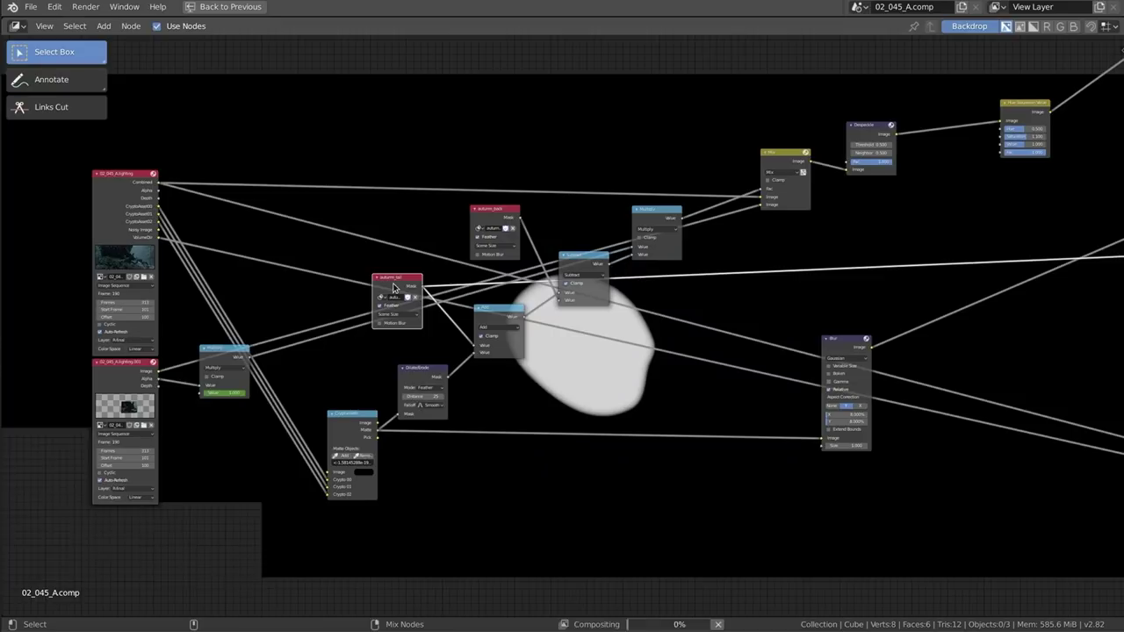
left_click(508, 215, "ctrl+shift")
left_click(586, 265, "ctrl+shift")
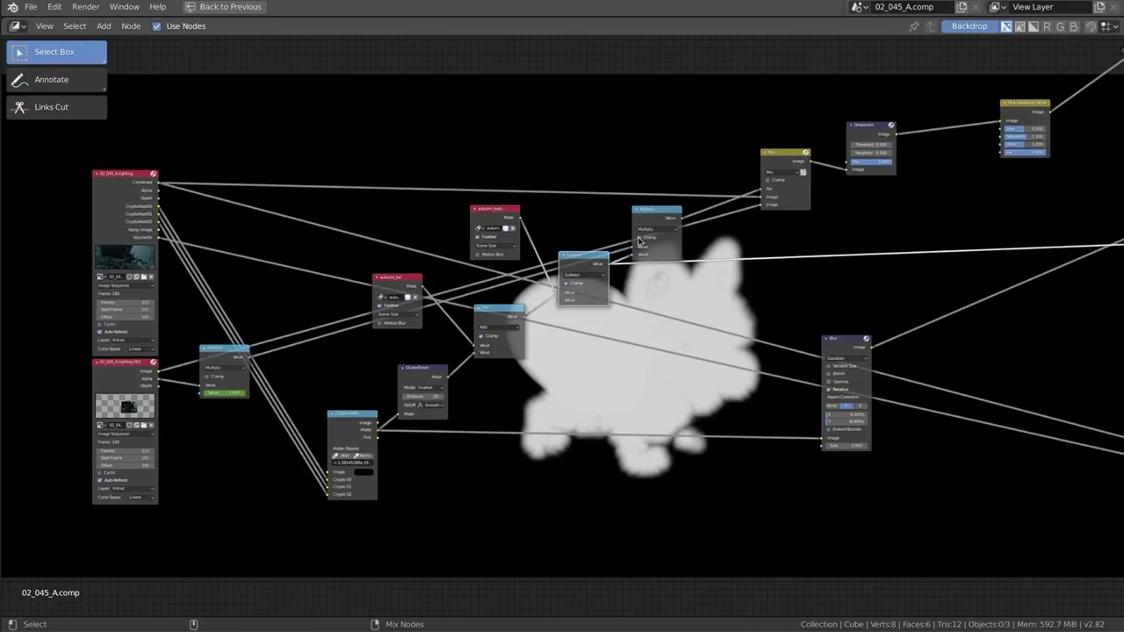
Step: Preview the Mix node's full forest image, then switch to the Rendering workspace
middle_click_drag(825, 251, 612, 307)
left_click(582, 213, "ctrl+shift")
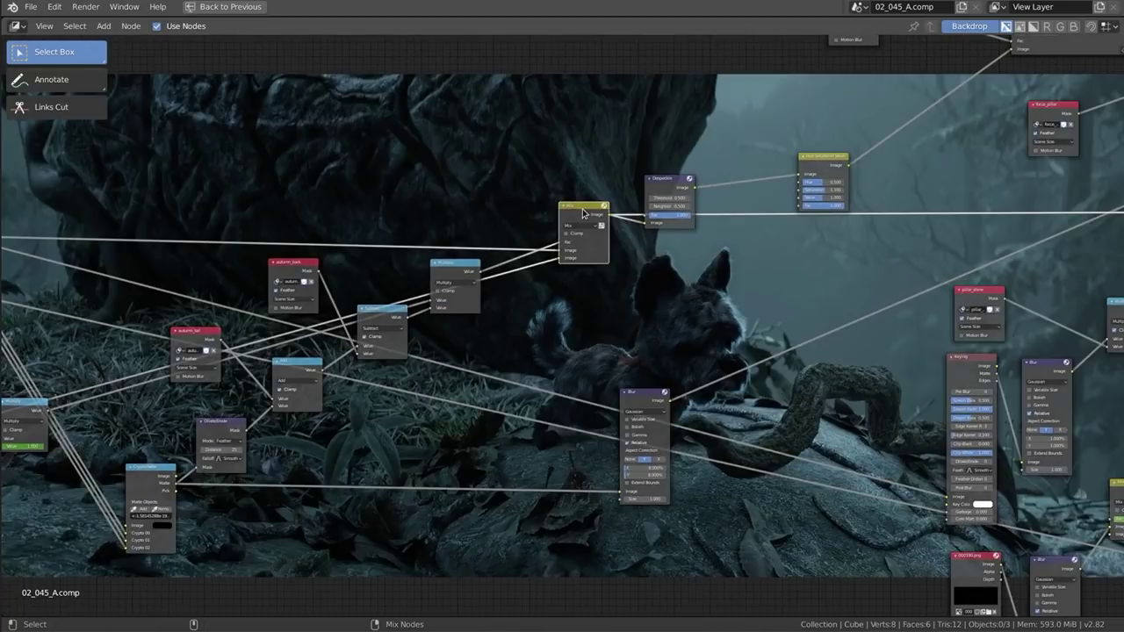
scroll(584, 224, "down", 2)
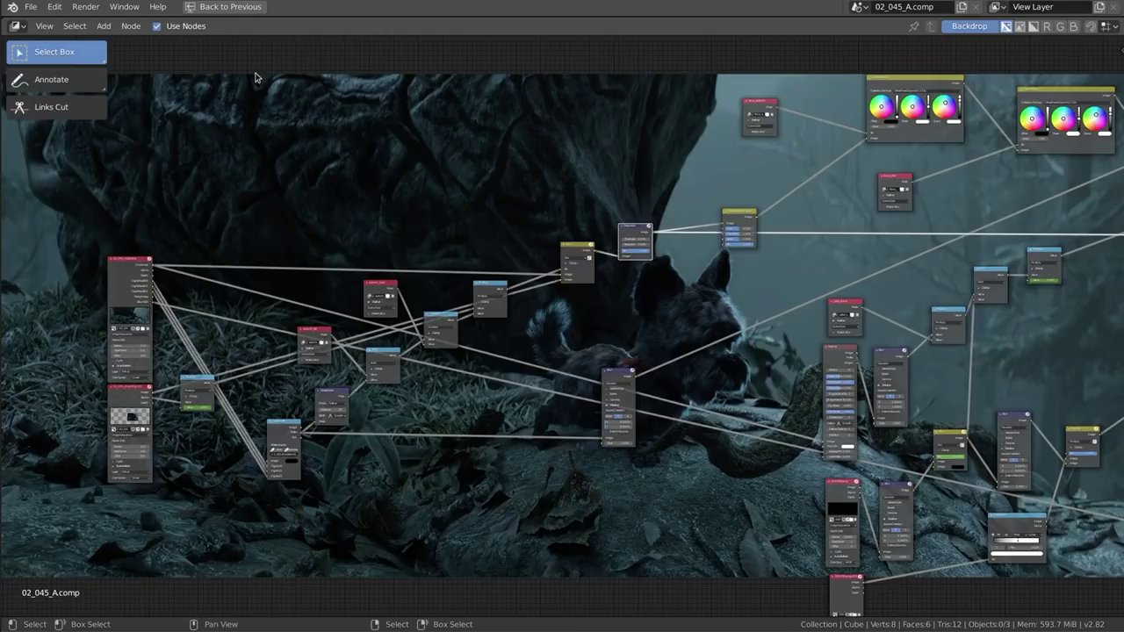
left_click(239, 8)
left_click(209, 8)
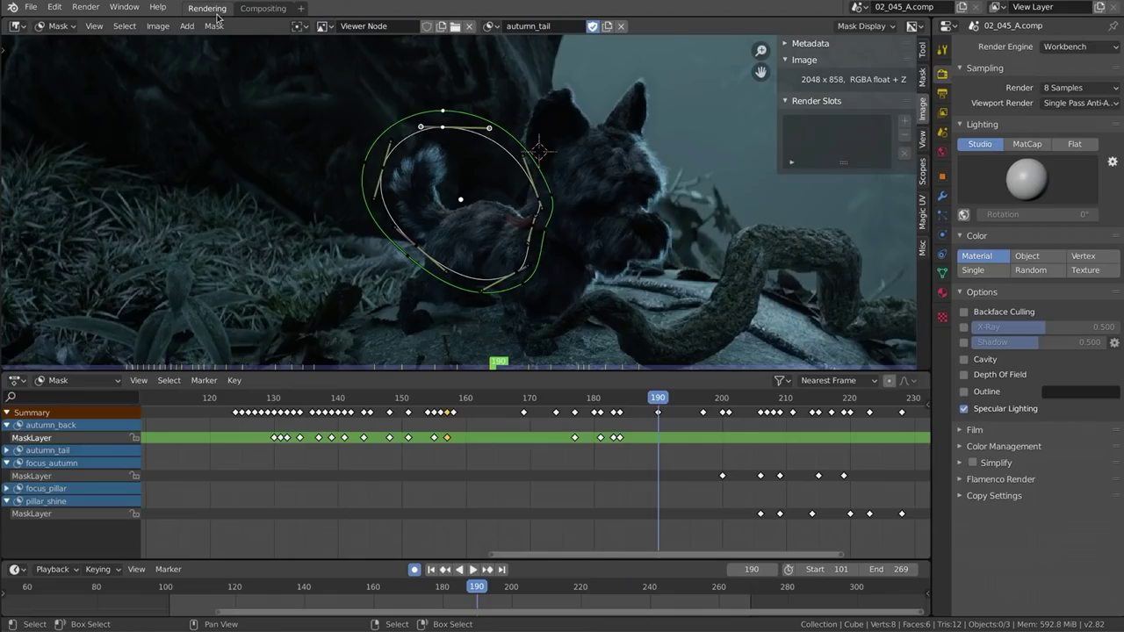
Step: Move the autumn_tail mask's top points upward above the cat's tail at frame 190
left_click(489, 25)
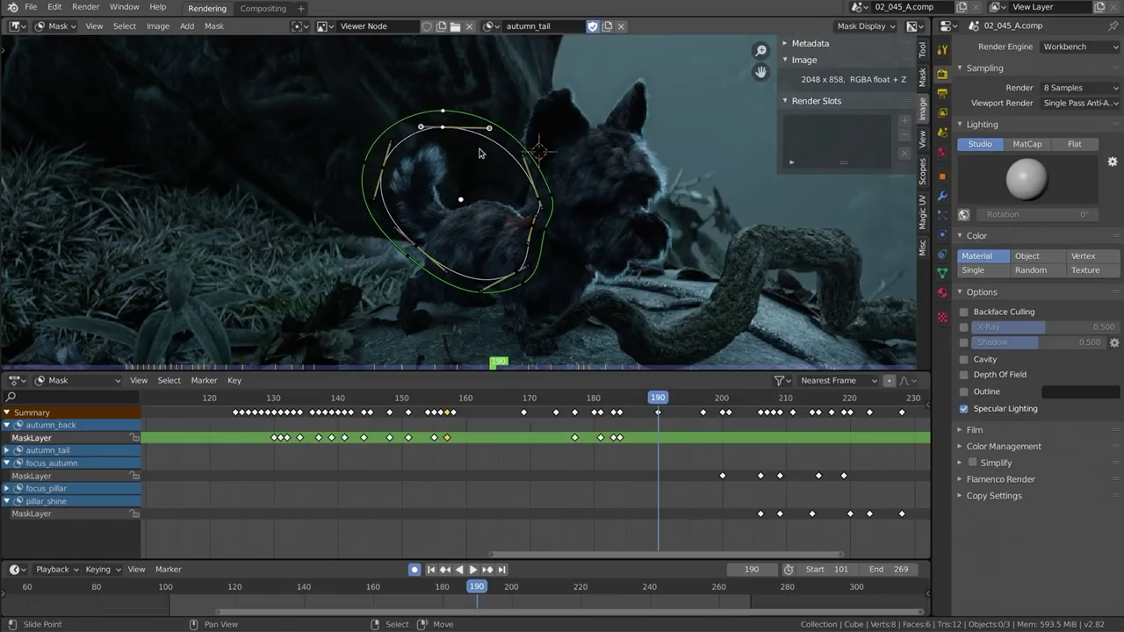
key("g")
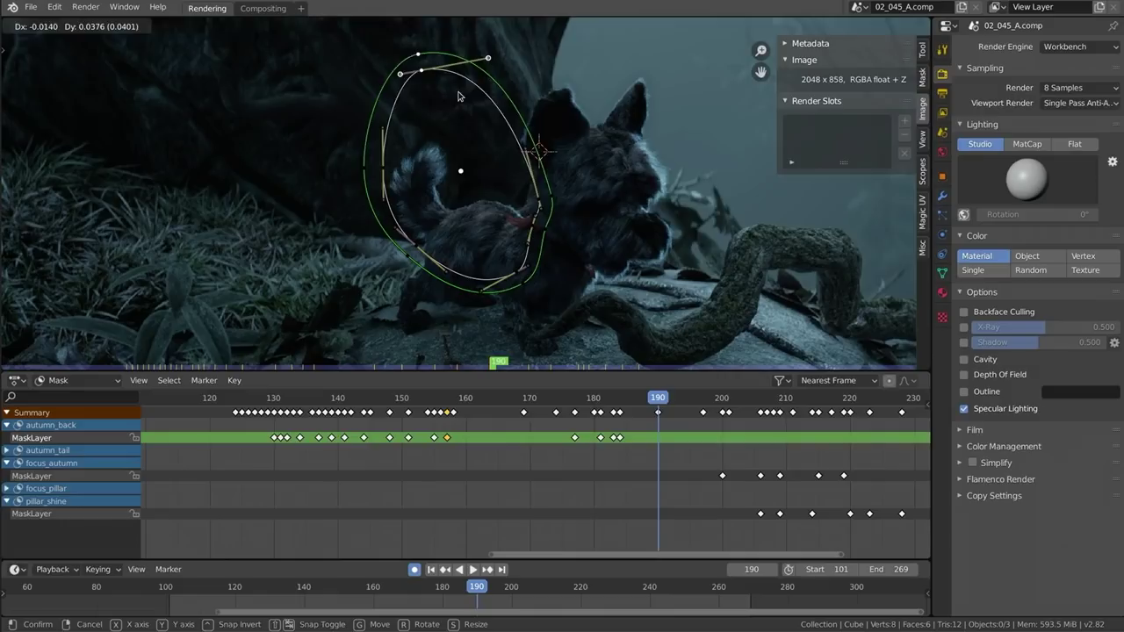
left_click(470, 201)
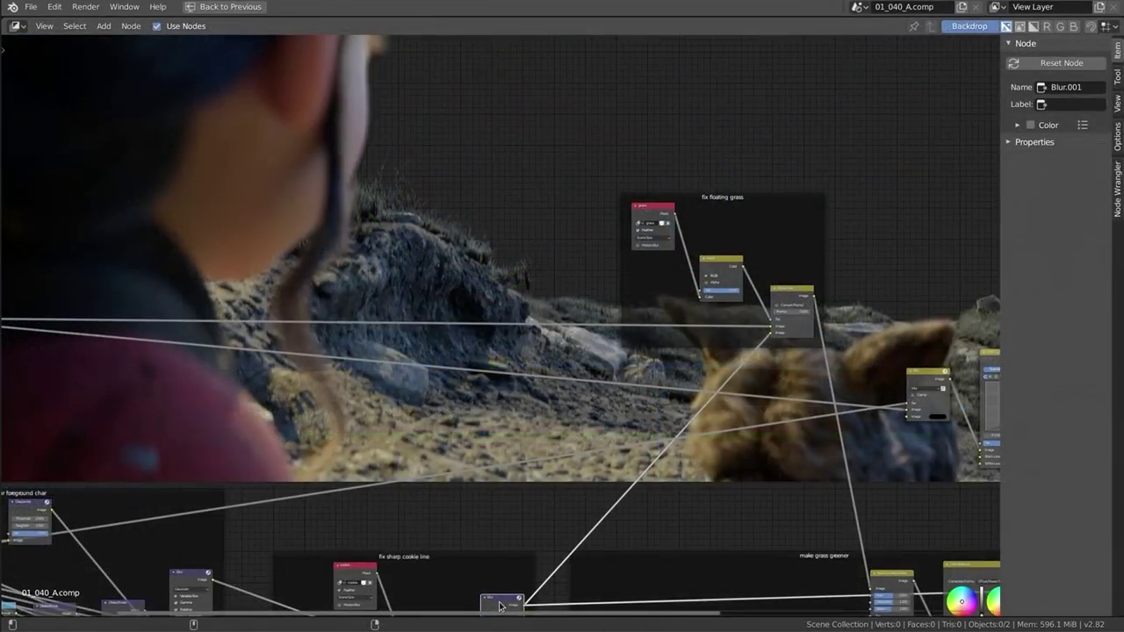
Step: Preview the Alpha Over sky composite and the Blur.001 node's output
left_click(795, 298, "ctrl+shift")
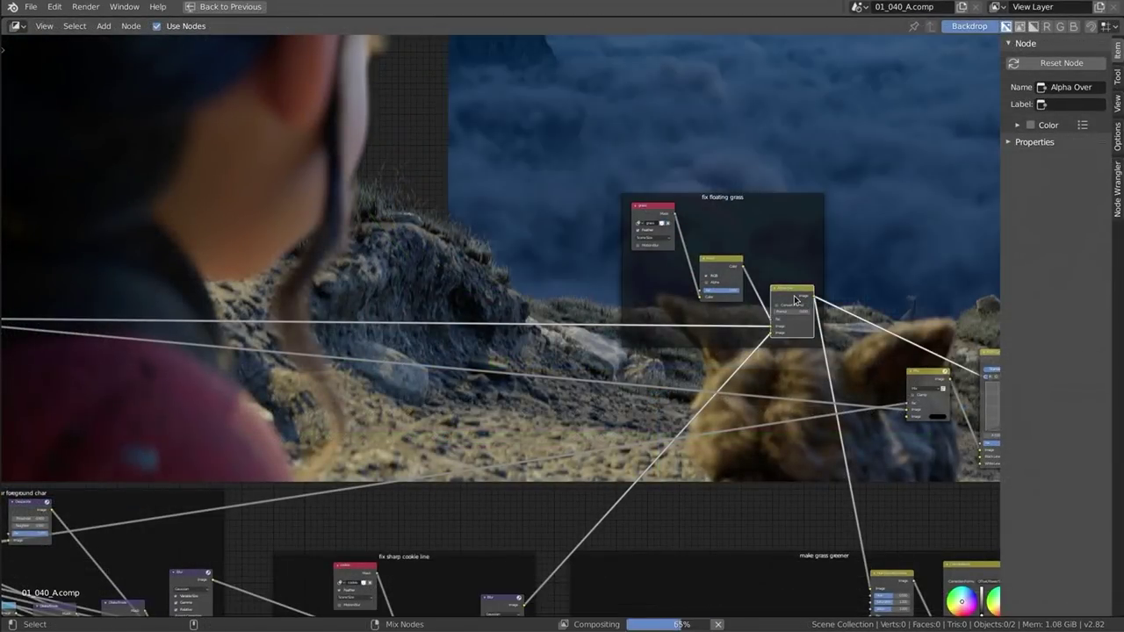
scroll(674, 339, "down", 2)
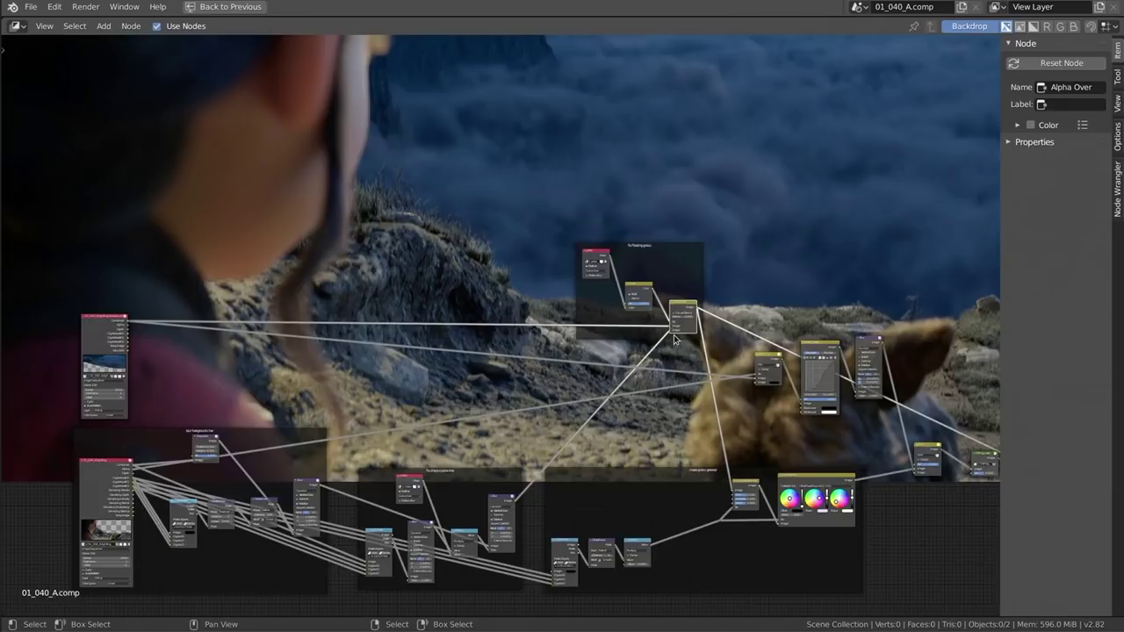
left_click(500, 503, "ctrl+shift")
left_click(683, 301, "ctrl+shift")
Step: Bring the grass Mask node into view and preview the grass mask alone
scroll(750, 188, "up", 5)
middle_click_drag(750, 188, 622, 381)
scroll(750, 266, "up", 2)
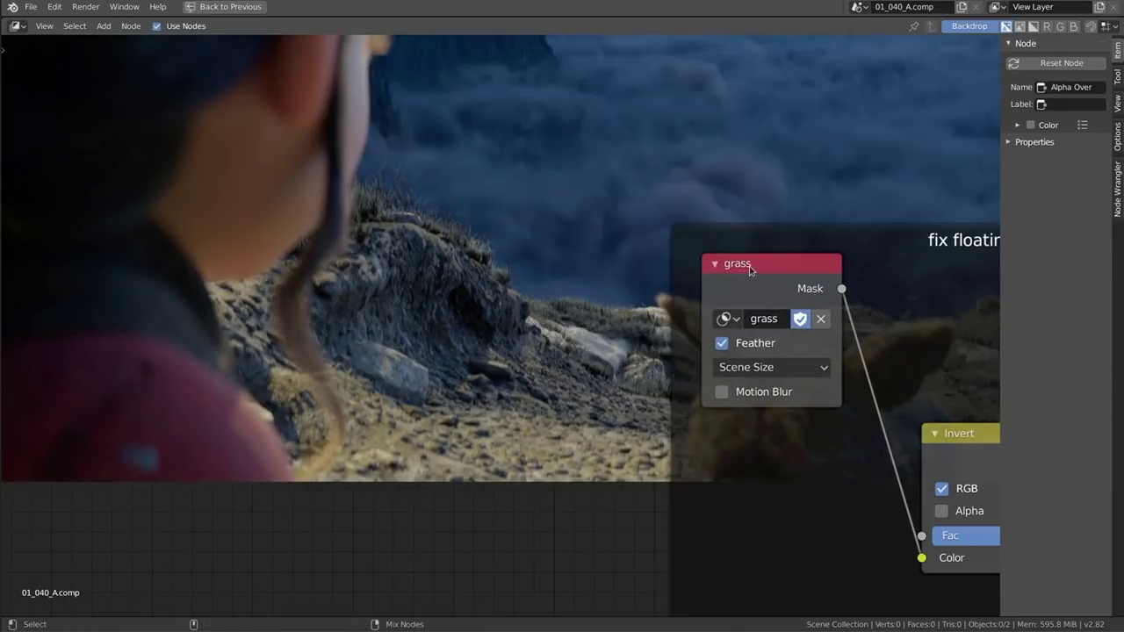
left_click(763, 284, "ctrl+shift")
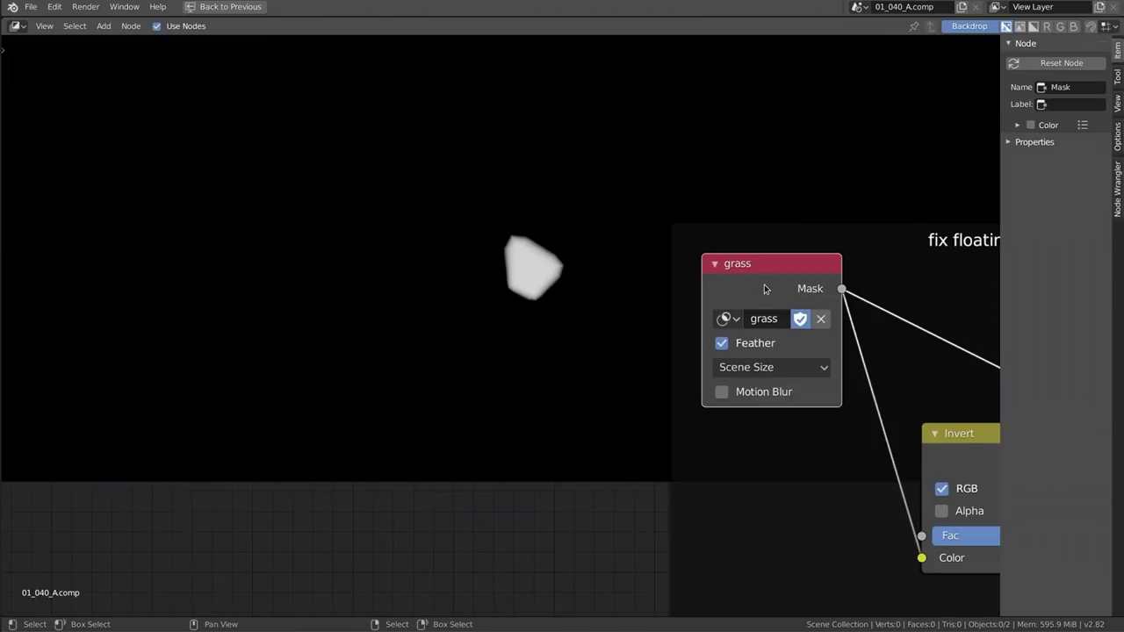
scroll(764, 285, "down", 5)
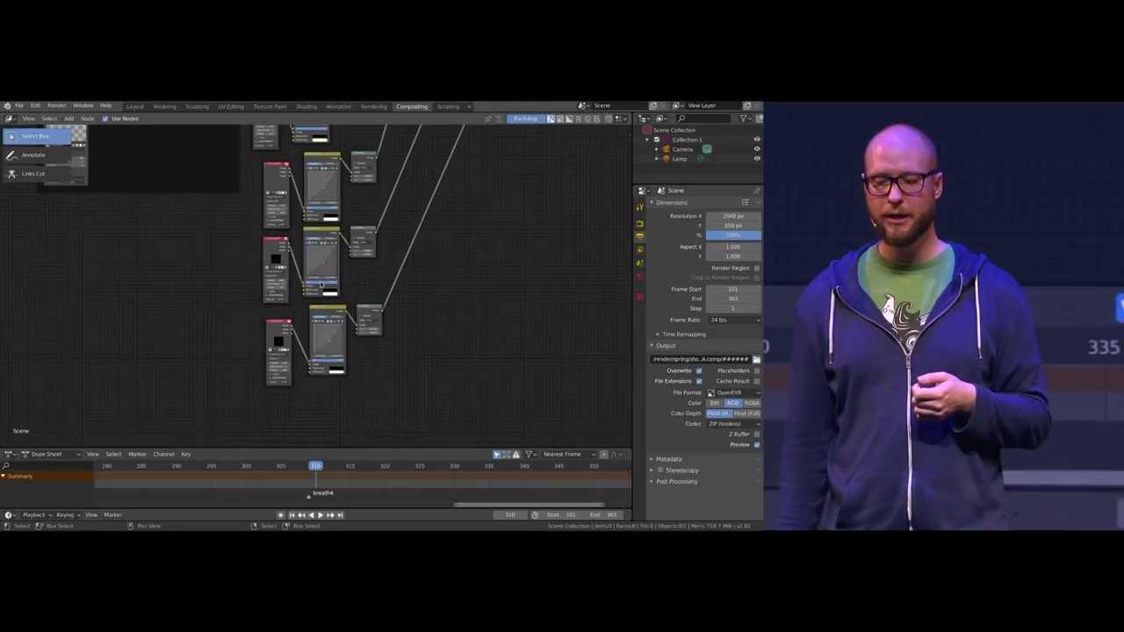
scroll(322, 284, "up", 5)
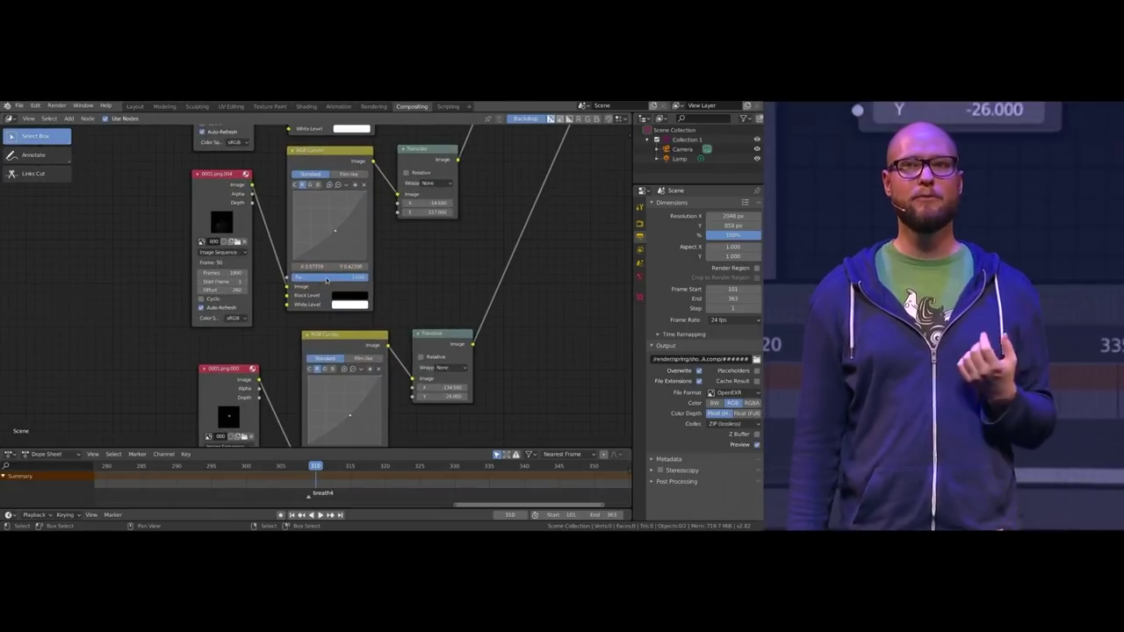
scroll(327, 280, "up", 2)
middle_click_drag(327, 290, 338, 256)
middle_click_drag(497, 229, 505, 380)
scroll(505, 380, "down", 2)
middle_click_drag(710, 263, 420, 247)
scroll(420, 248, "up", 2)
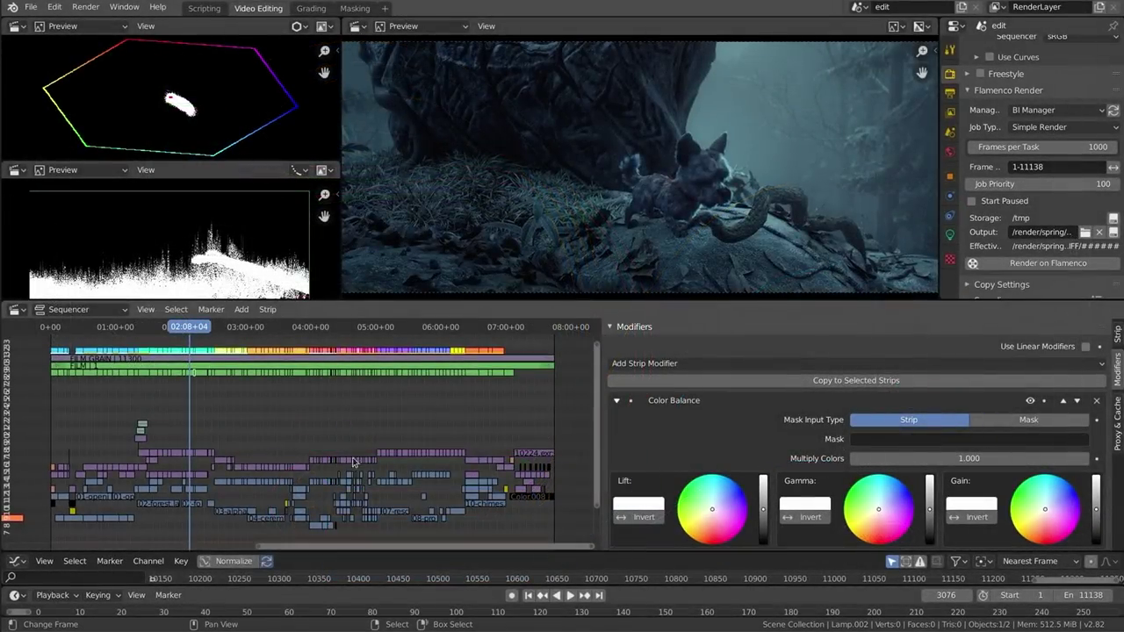
Step: Zoom in on the strips and inspect the Color Balance grades of Adjustment.032 and .030
middle_click_drag(227, 407, 114, 474, "ctrl")
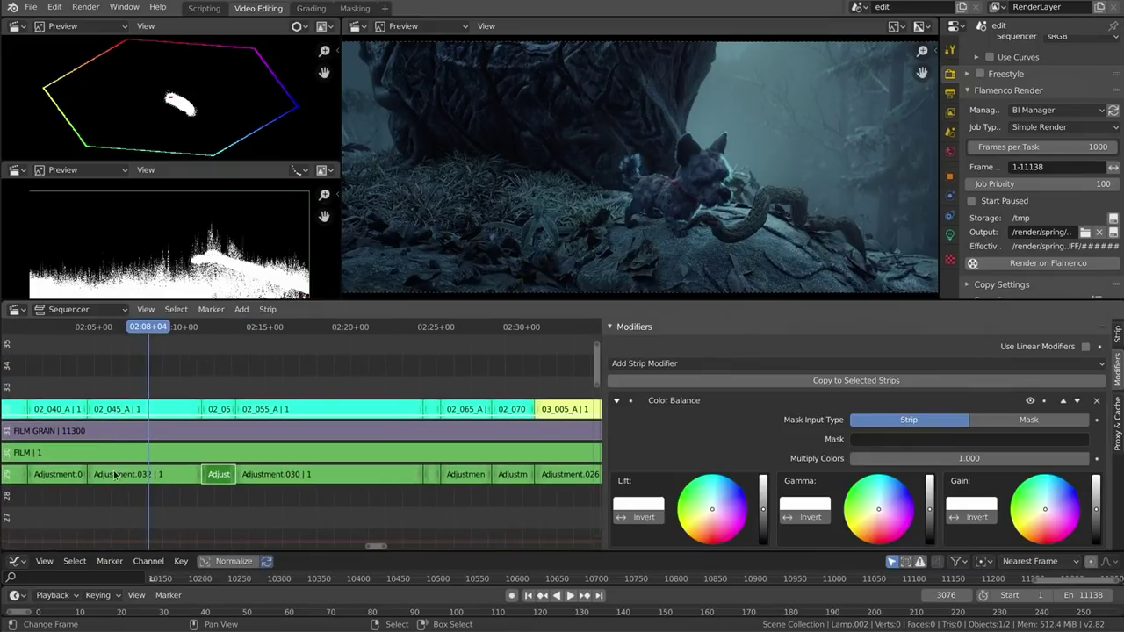
left_click(147, 474)
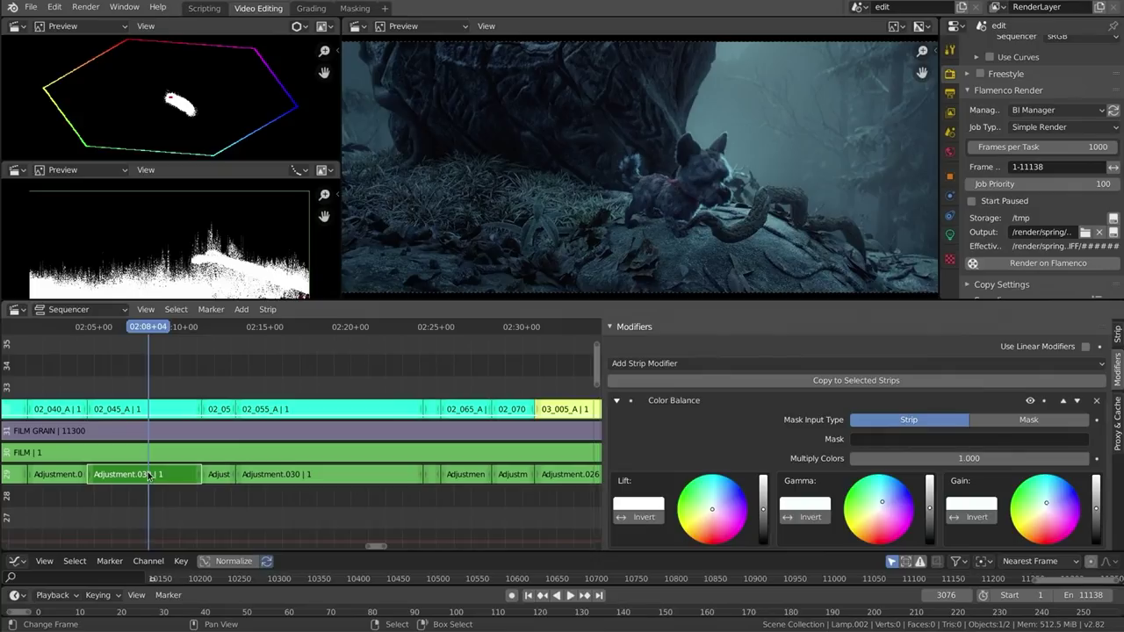
left_click(220, 478)
left_click(291, 481)
scroll(294, 481, "up", 2)
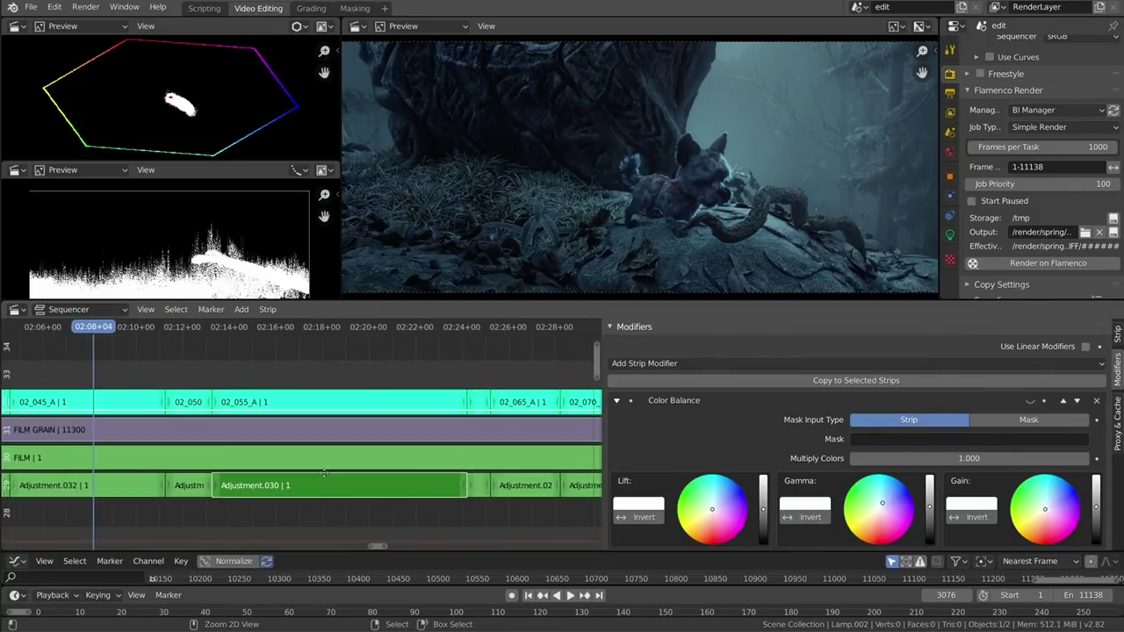
left_click(490, 488)
left_click(527, 490)
Step: Inspect the Adjustment.026 and .025 grades, then zoom the timeline out to about 02:00–02:45
middle_click_drag(527, 490, 211, 490)
left_click(306, 497)
left_click(377, 498)
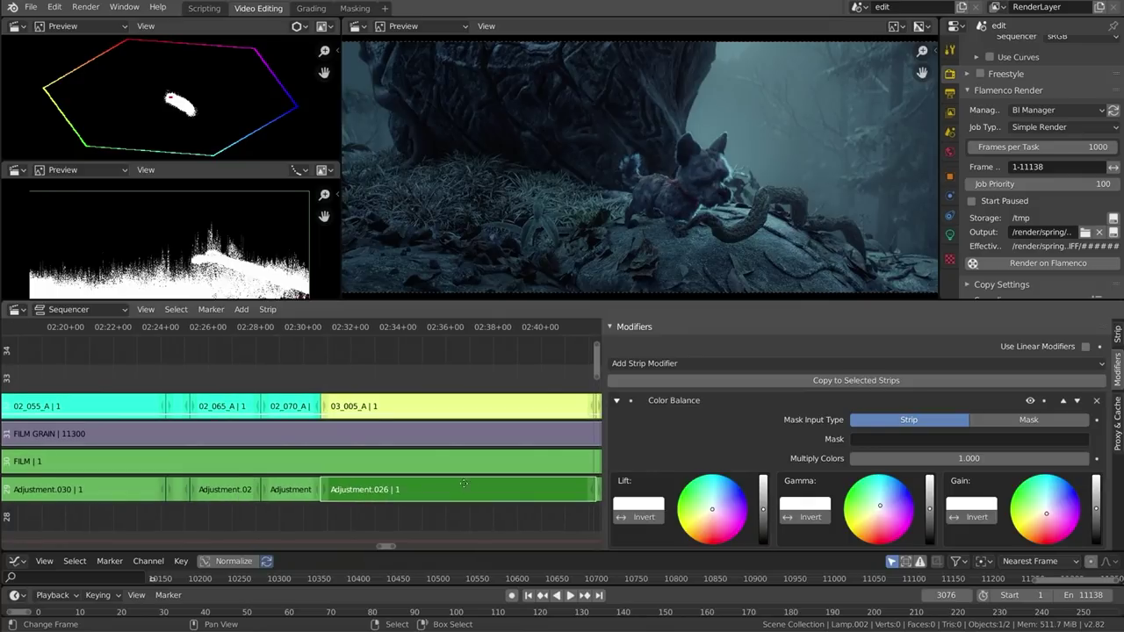
middle_click_drag(542, 490, 253, 496)
left_click(366, 497)
middle_click_drag(500, 482, 459, 488, "ctrl")
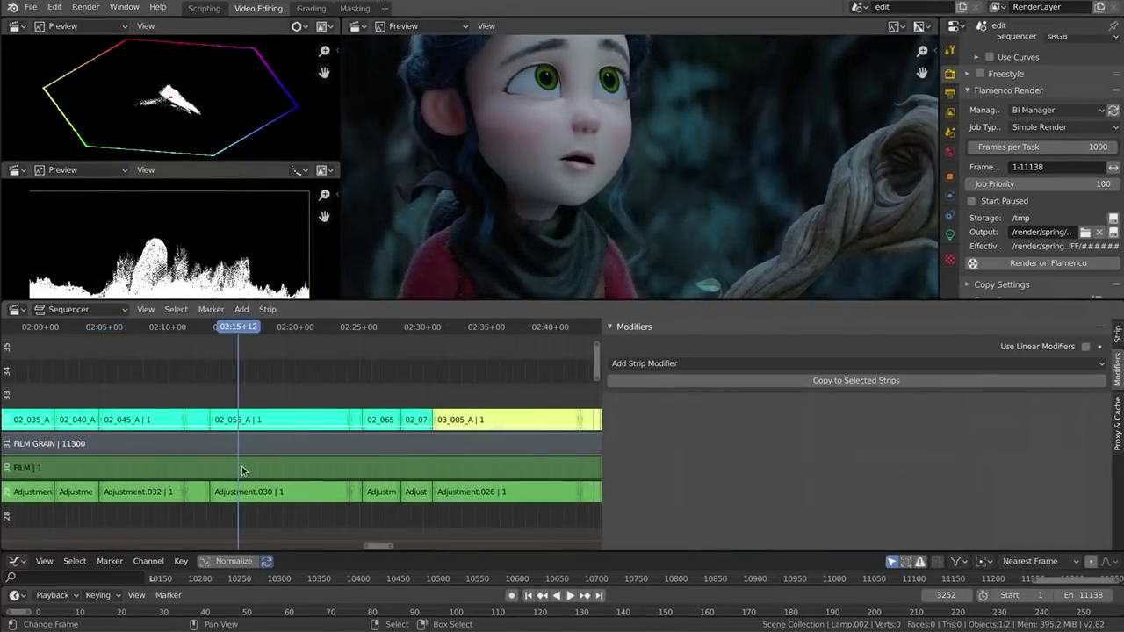
Step: Jump to frame 3252 and mute and unmute the FILM strip three times, leaving it enabled
left_click(242, 471)
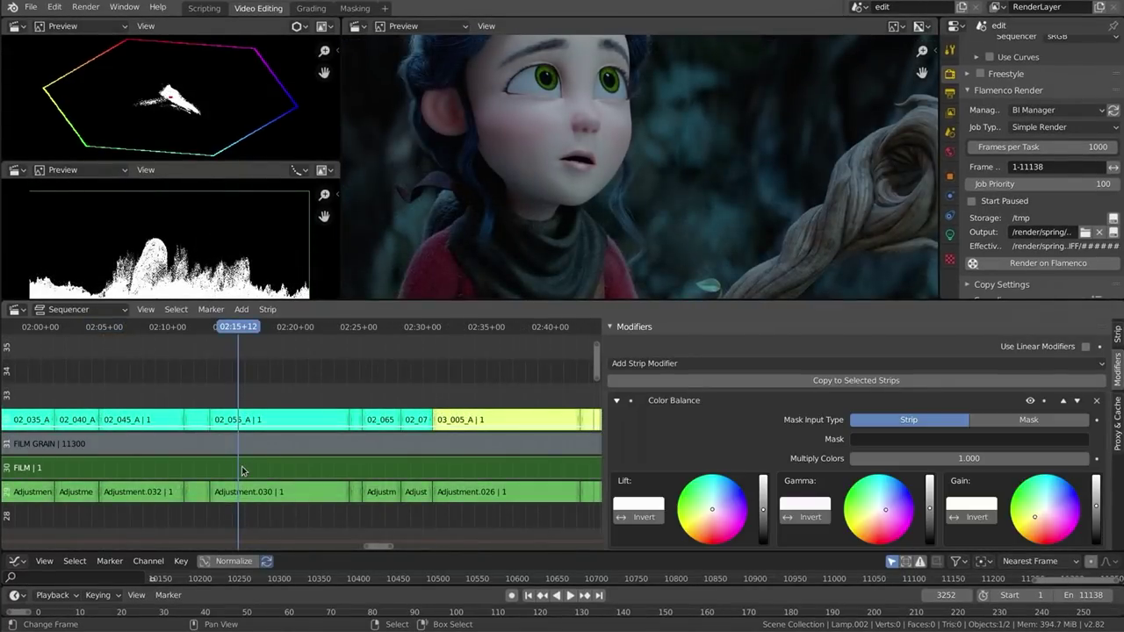
middle_click_drag(525, 173, 512, 226)
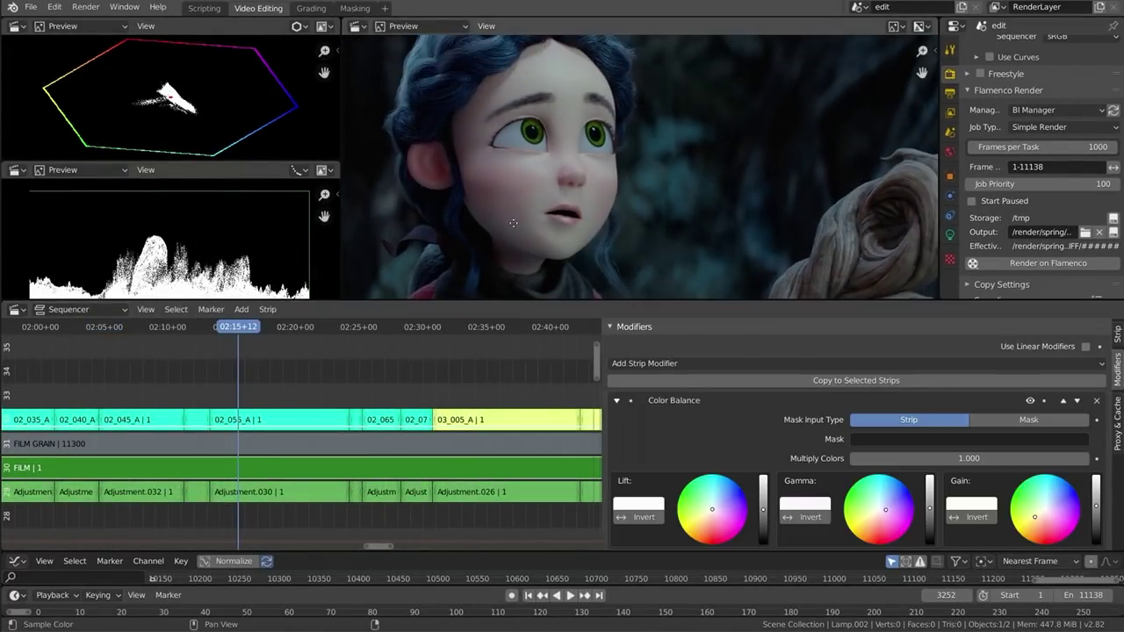
key("h")
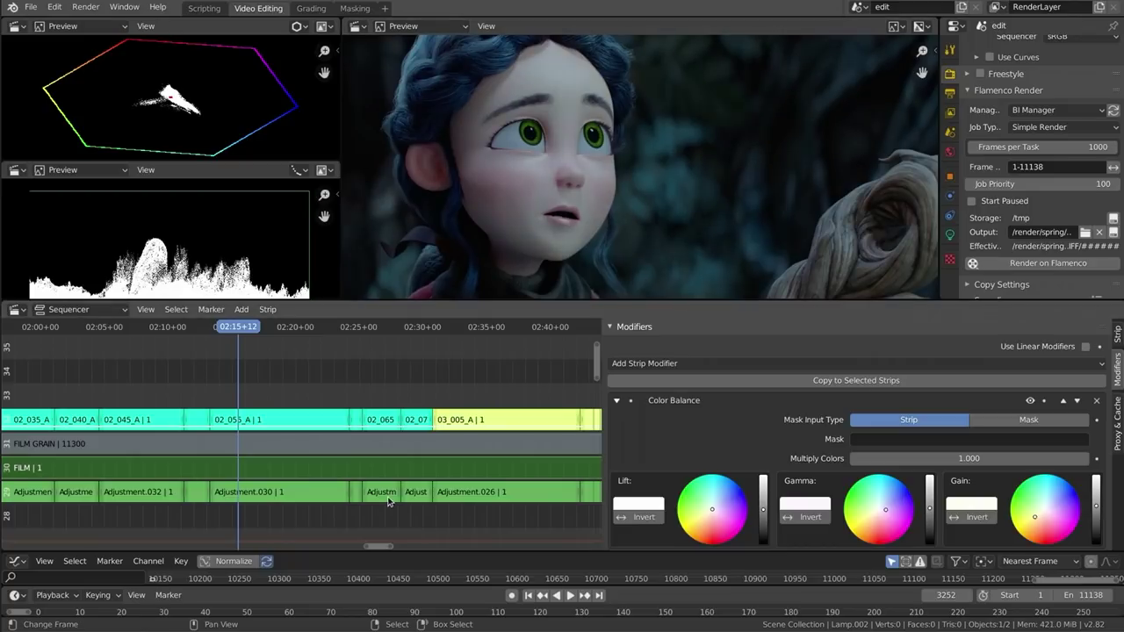
key("alt+h")
key("h")
key("alt+h")
key("h")
key("alt+h")
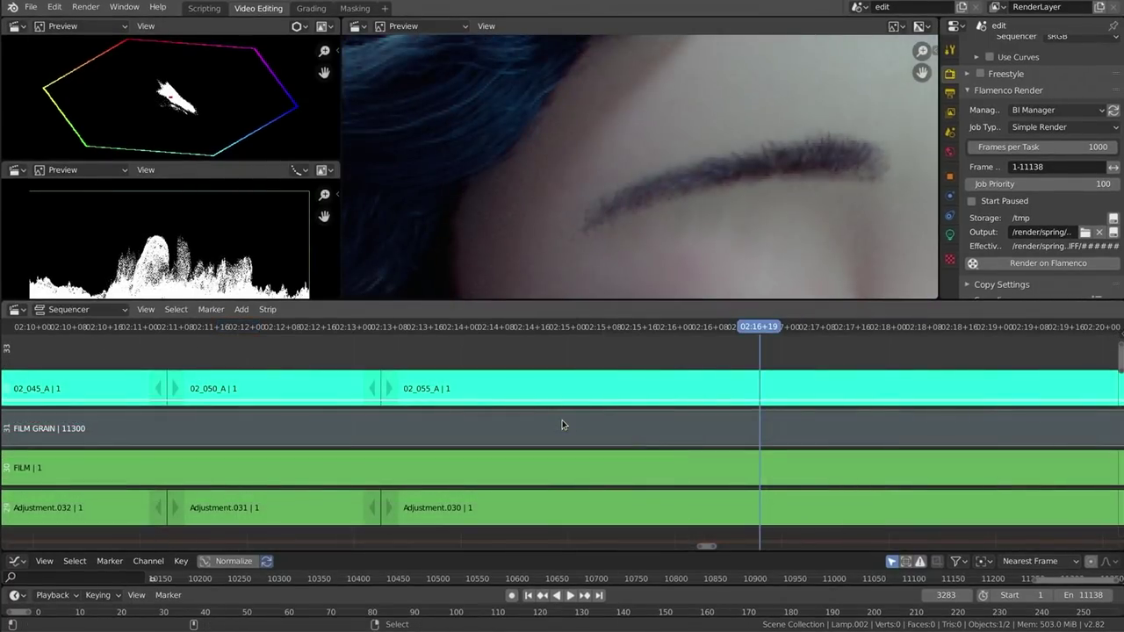
Step: Toggle the FILM GRAIN strip off and on, leave it enabled, and zoom the sequencer out
key("alt+h")
key("h")
key("alt+h")
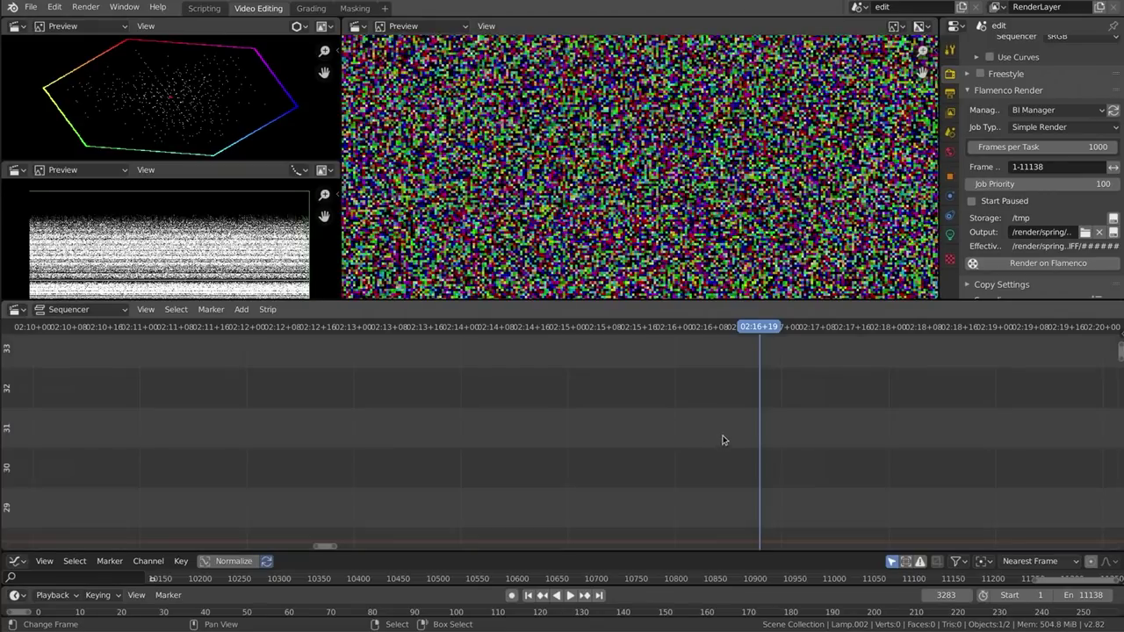
middle_click_drag(723, 439, 672, 432, "ctrl")
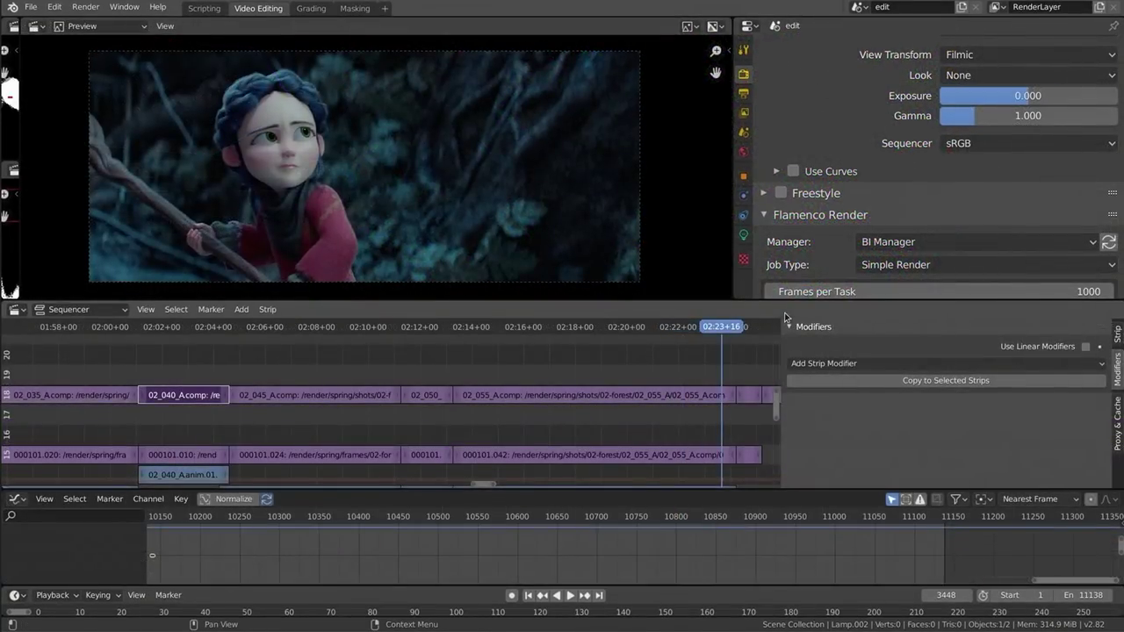
Step: Check the Flamenco path /render/spring/export/TIFF/, then view the 2048×858 px, 24 fps output settings
scroll(861, 126, "down", 6)
left_click(1014, 194)
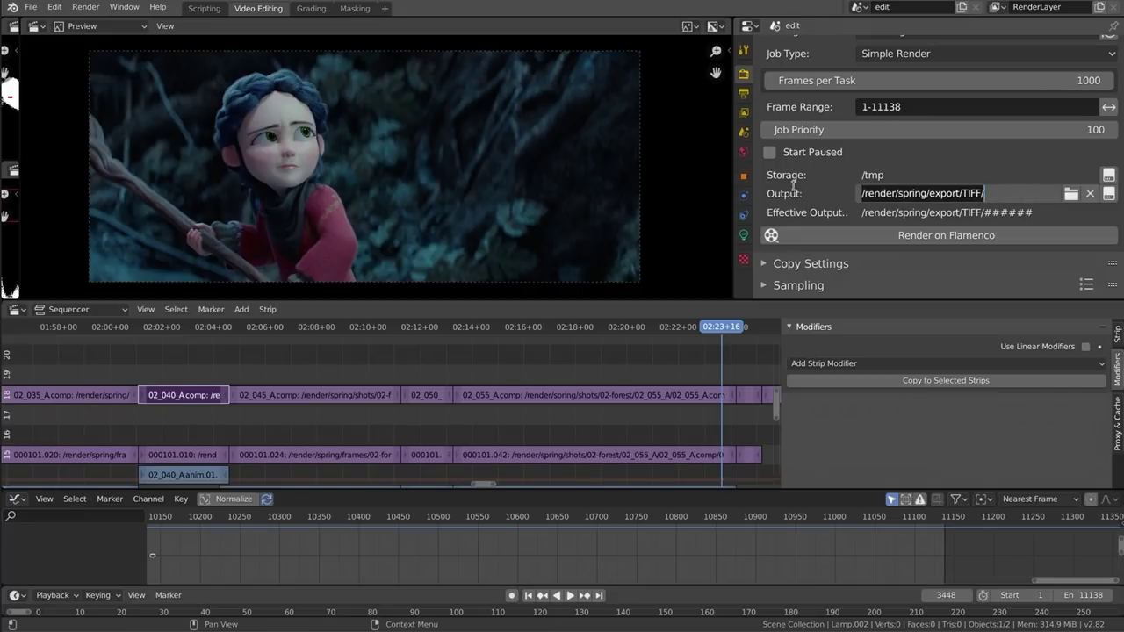
key("Return")
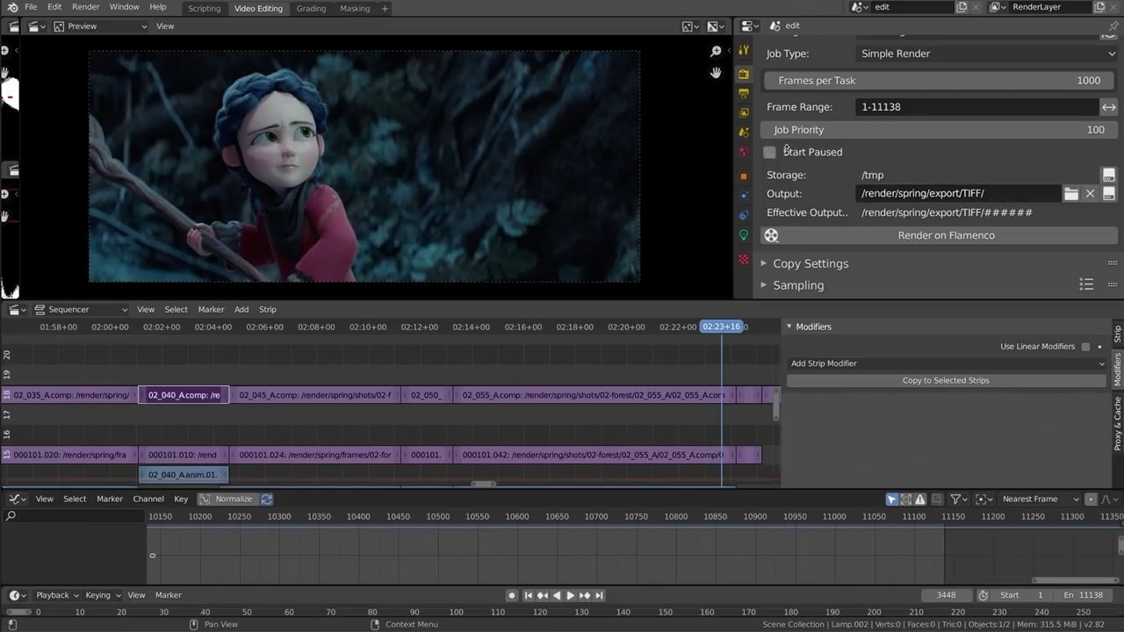
left_click(744, 93)
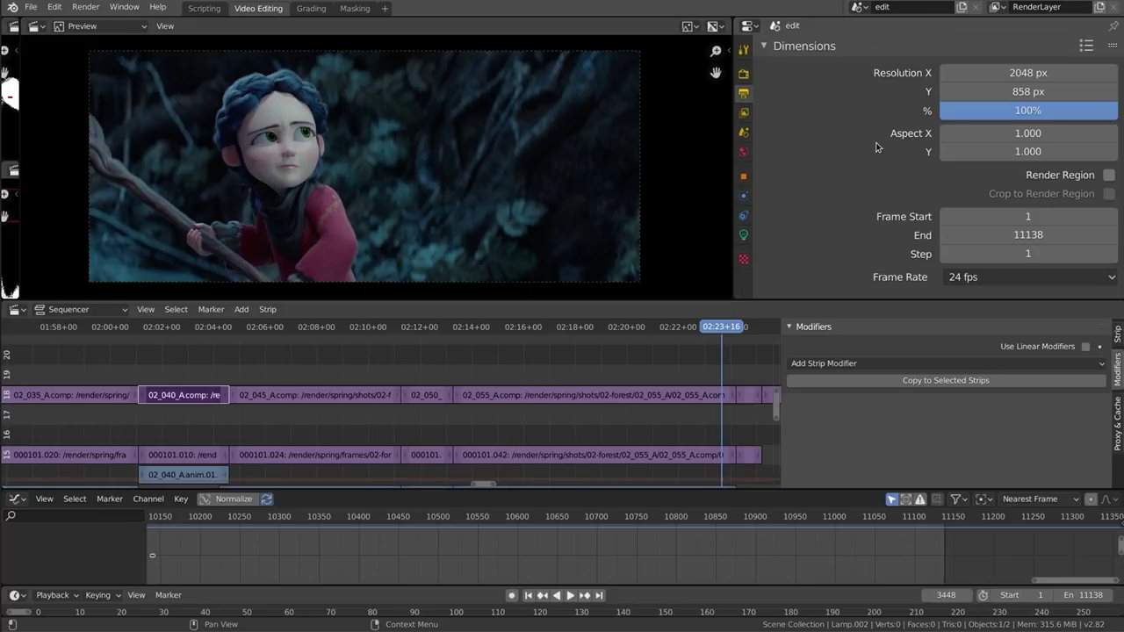
scroll(878, 210, "down", 6)
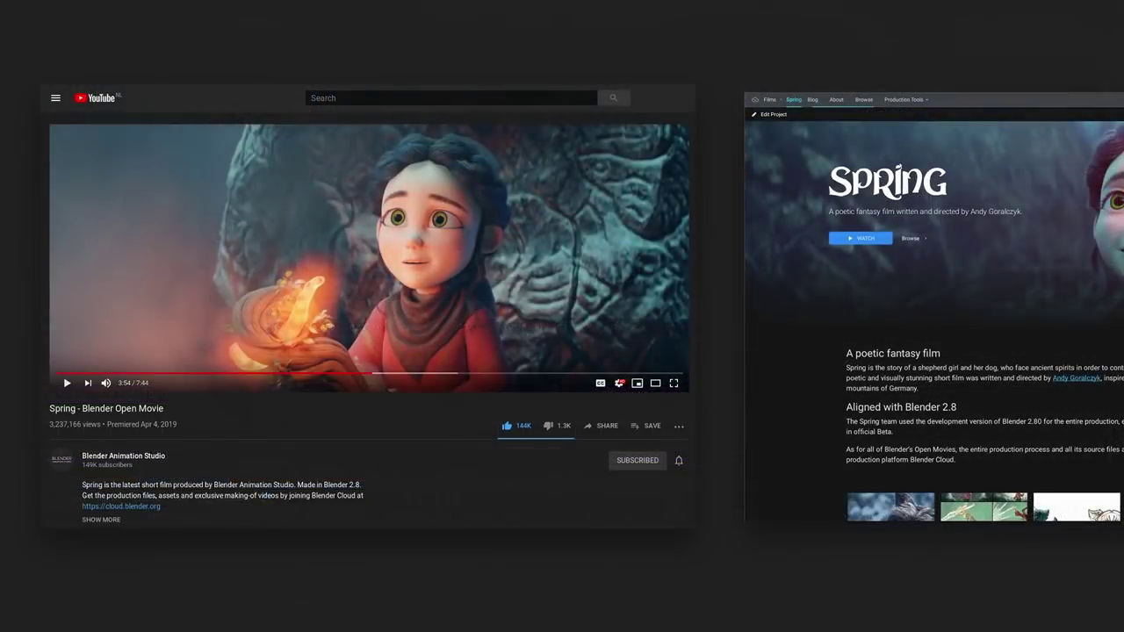
Step: Open the Spring artwork browser and expand Concept Art, Character Development and Environment Development
scroll(1033, 261, "down", 4)
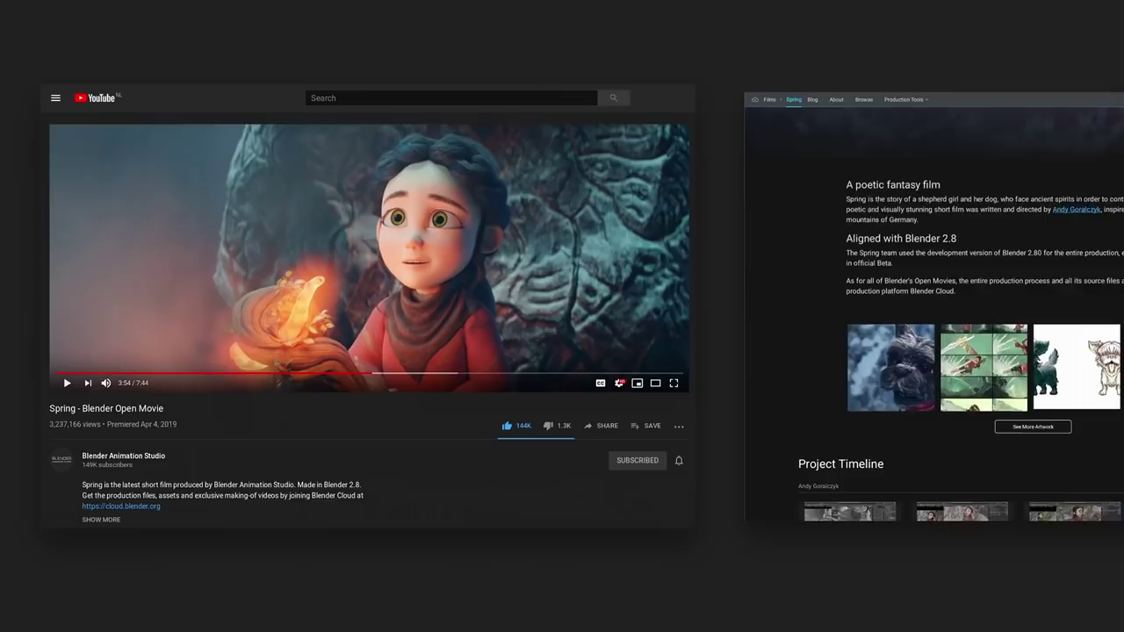
left_click(1034, 261)
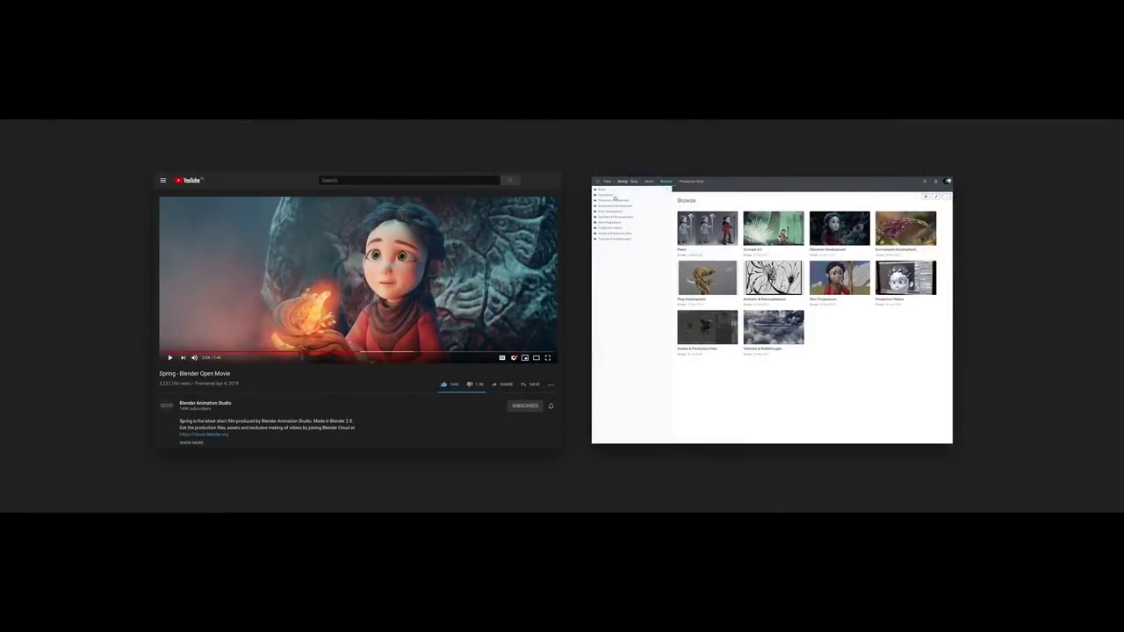
left_click(609, 194)
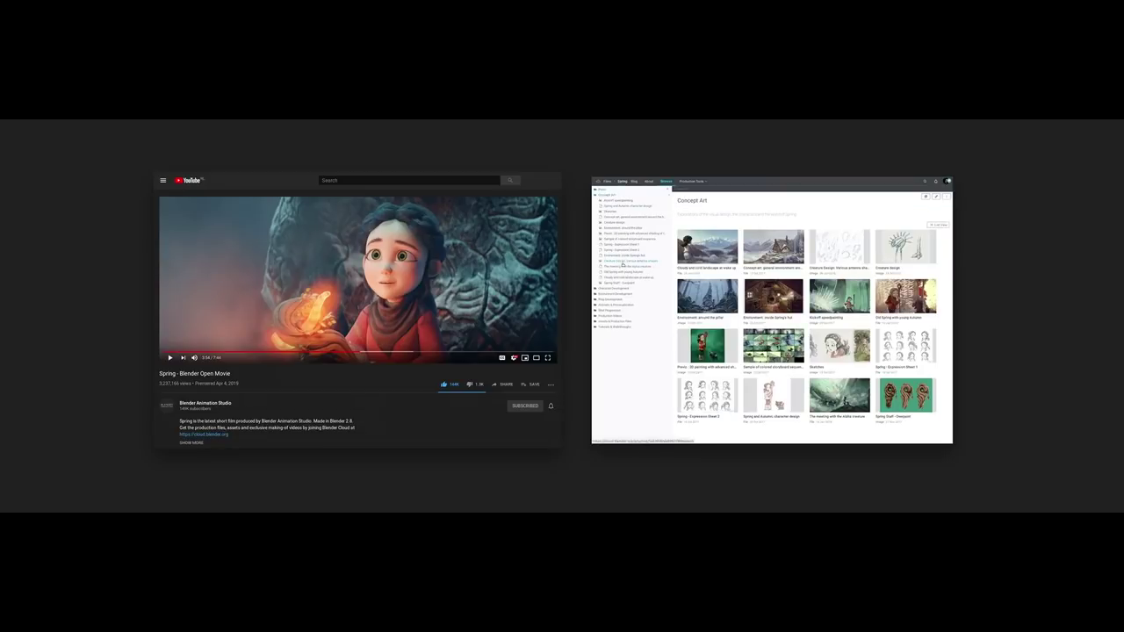
left_click(613, 288)
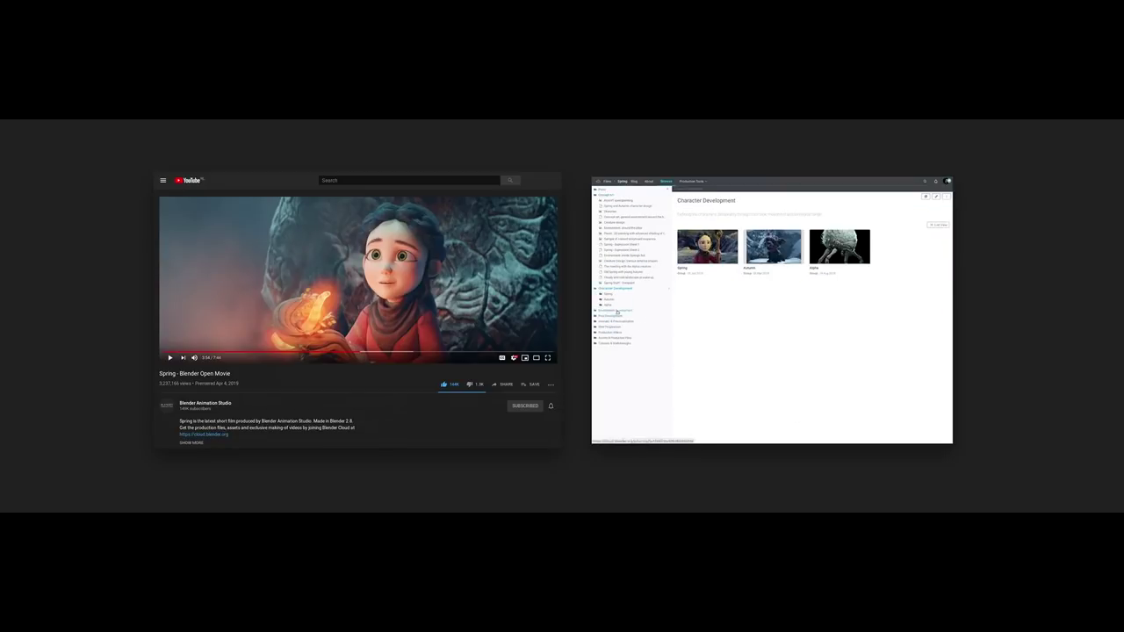
left_click(614, 311)
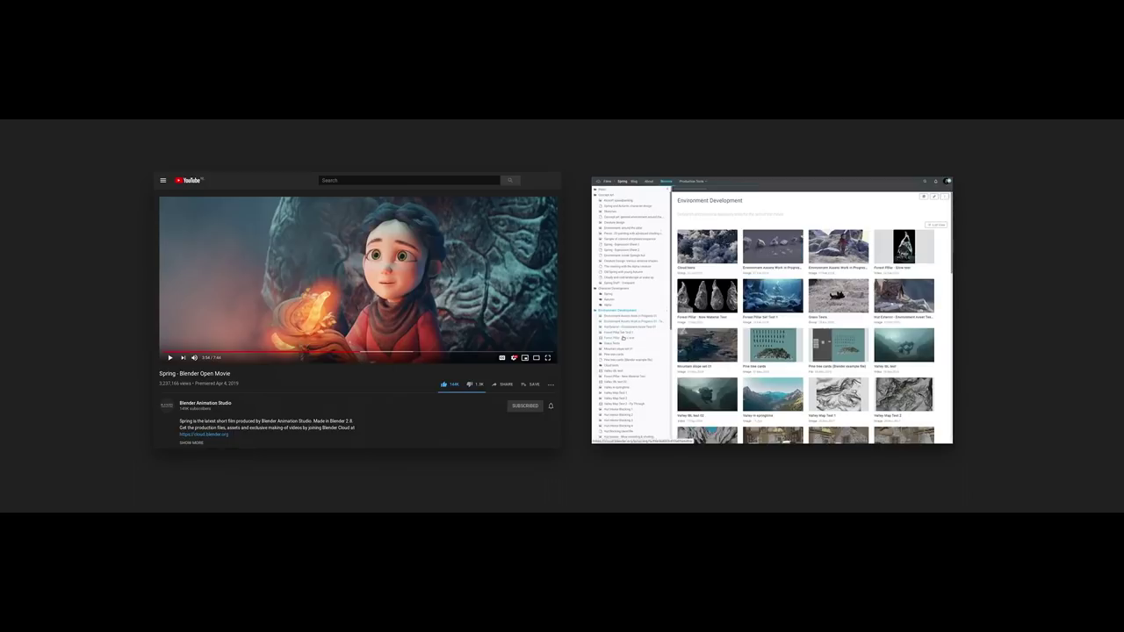
Step: Open the Production Videos, Assets & Production Files and Tutorials & Walkthroughs folders
scroll(813, 318, "down", 5)
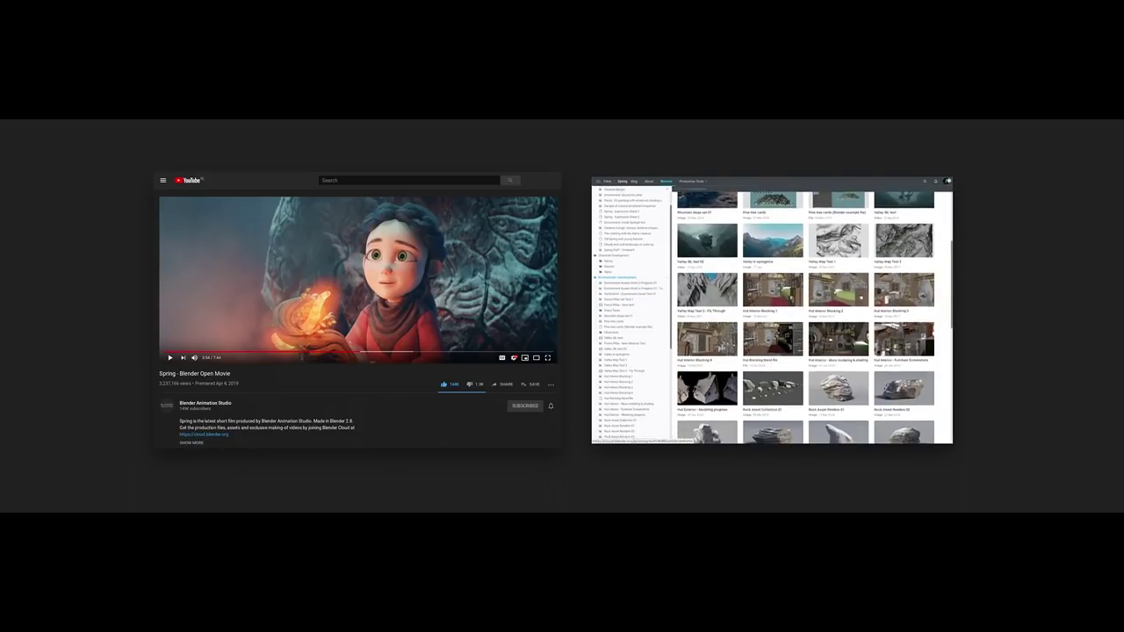
scroll(640, 376, "down", 6)
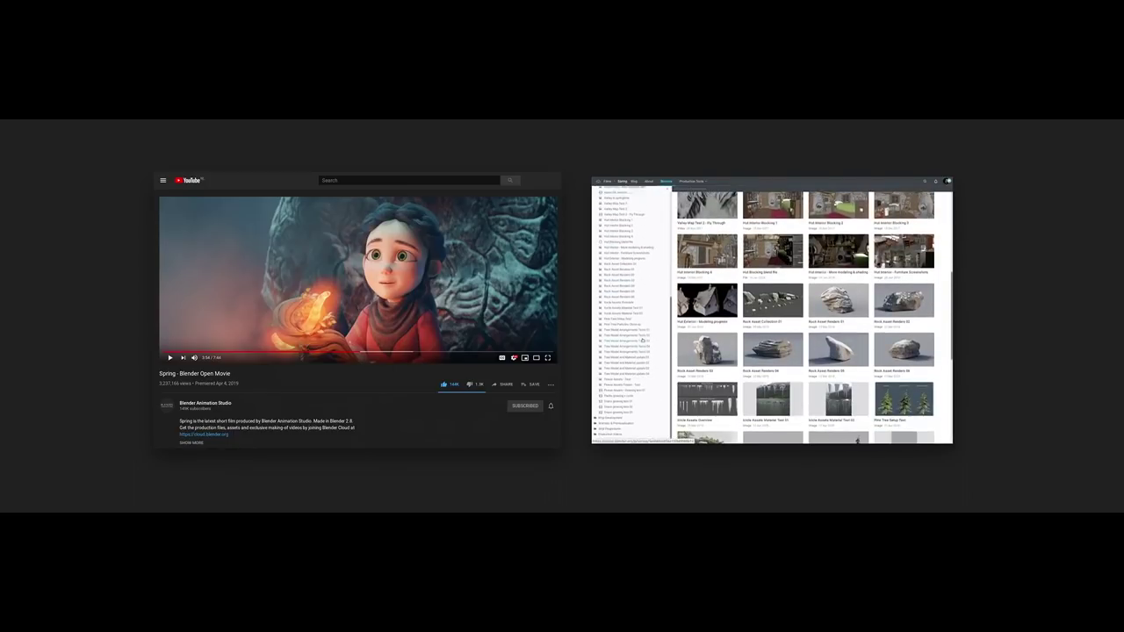
left_click(618, 429)
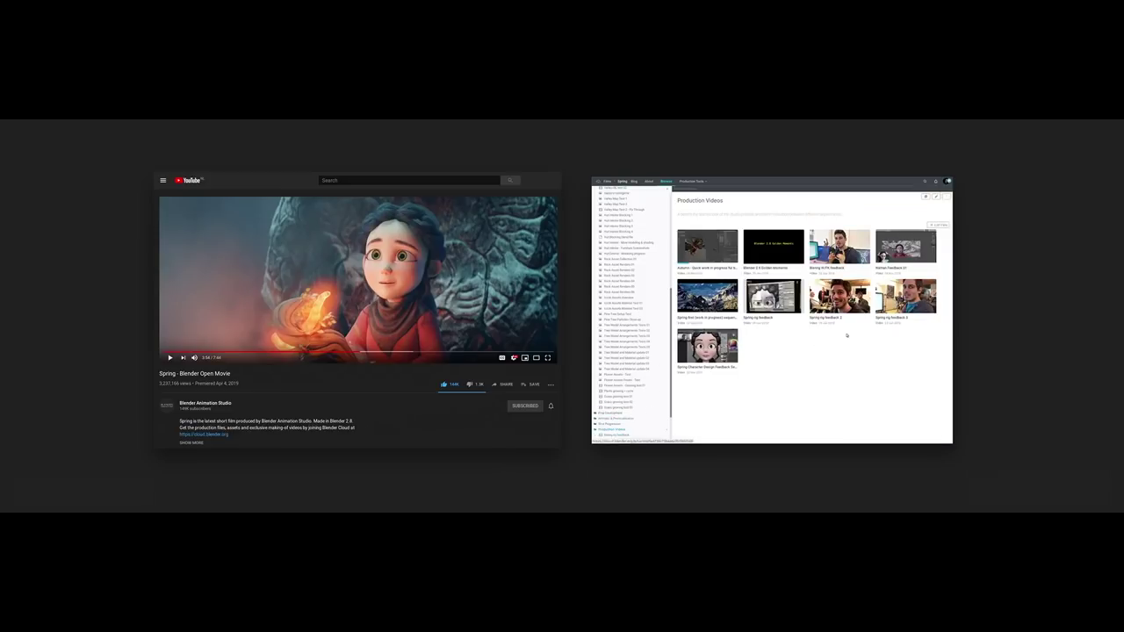
scroll(653, 336, "down", 2)
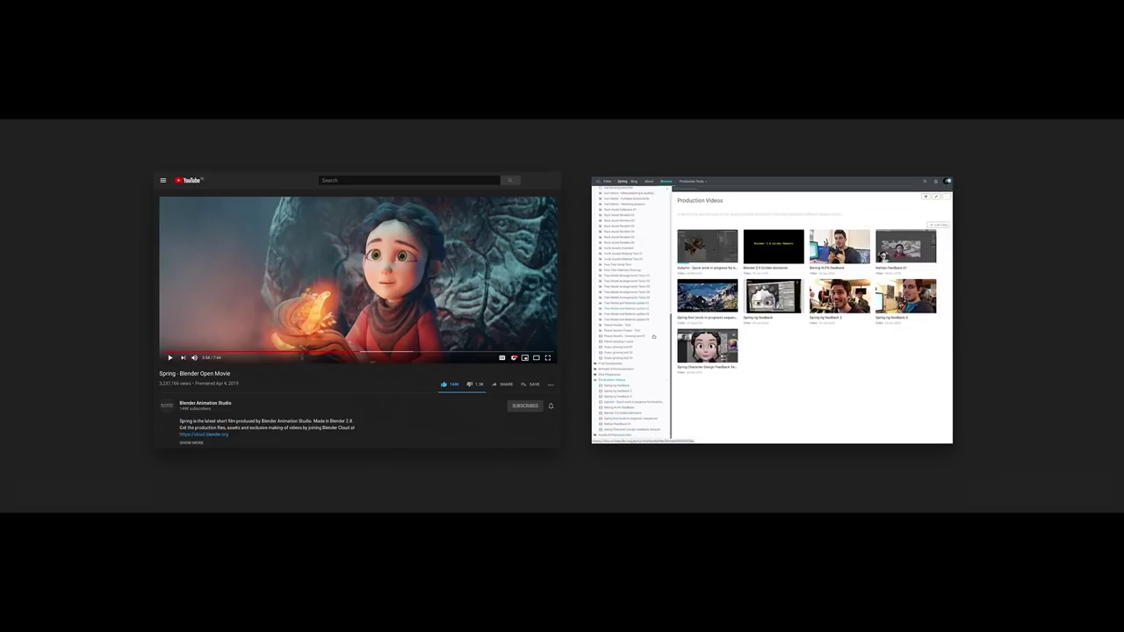
left_click(614, 434)
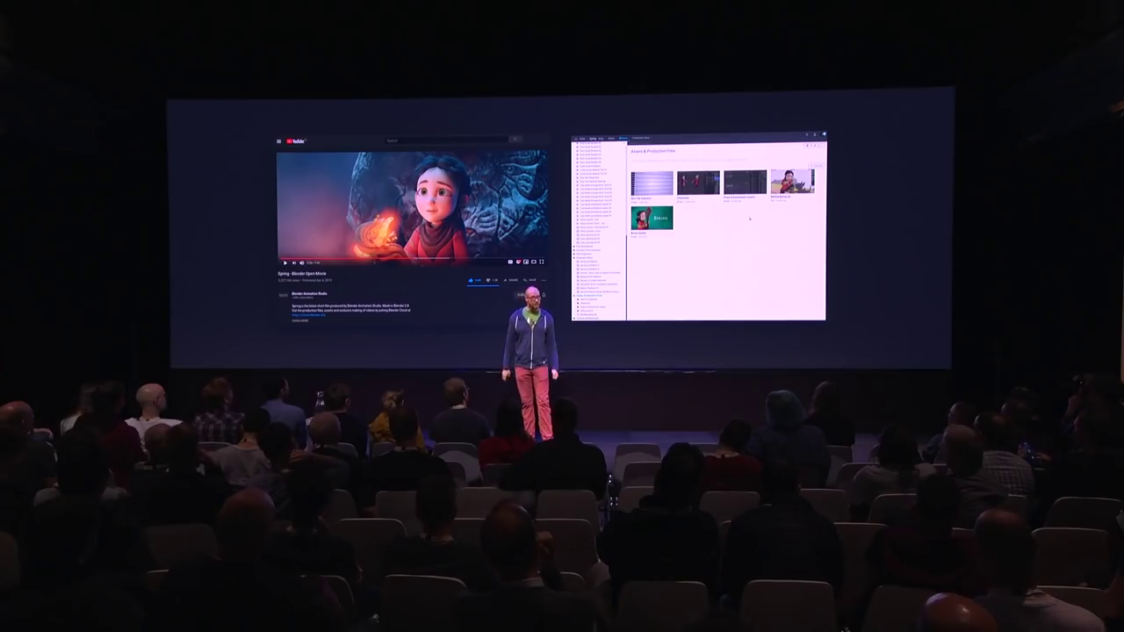
scroll(599, 230, "up", 2)
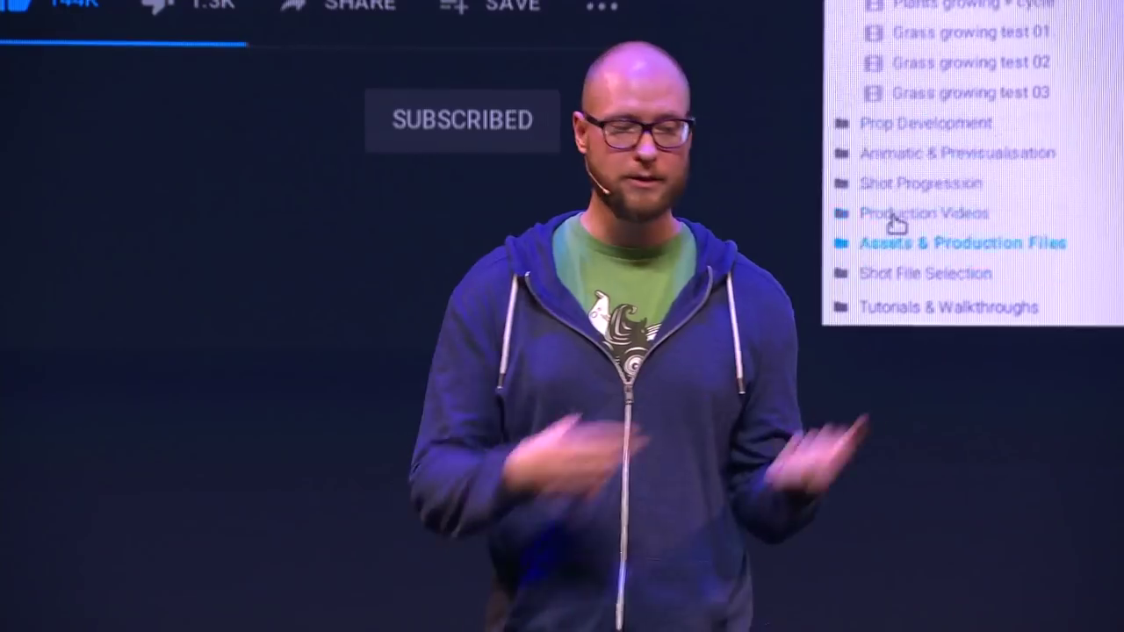
left_click(950, 307)
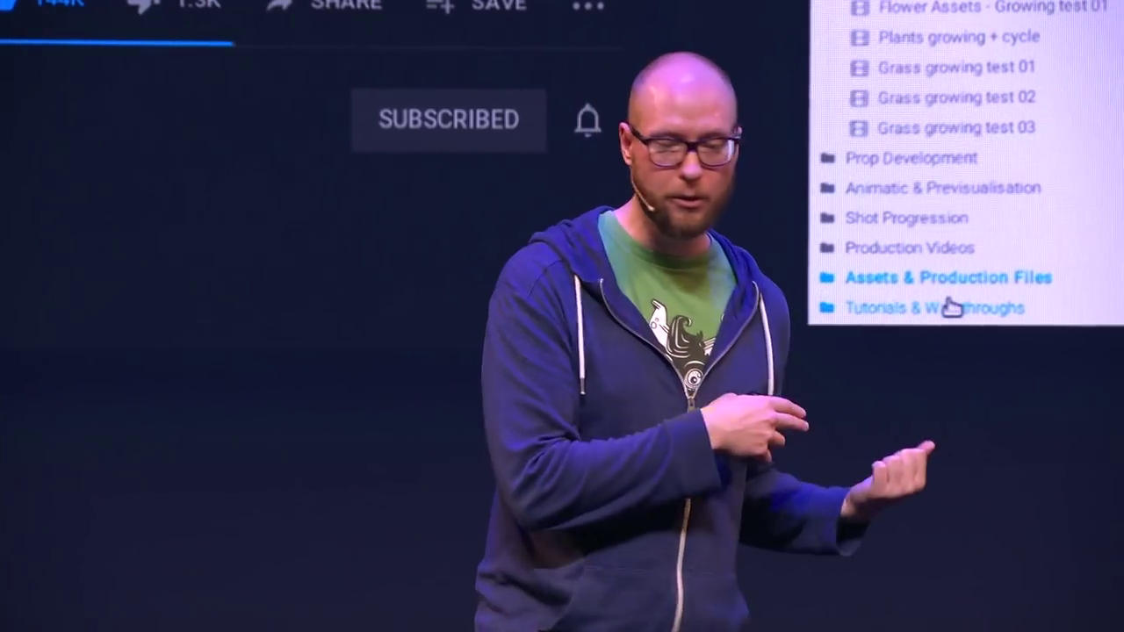